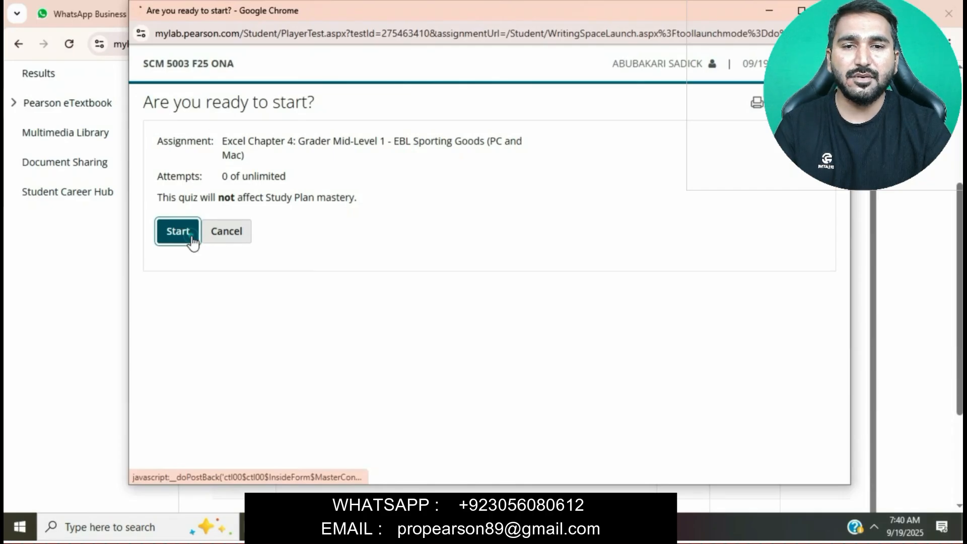
Step: Start the Excel Chapter 4 grader assignment and enable editing in the downloaded instructions document
click(193, 242)
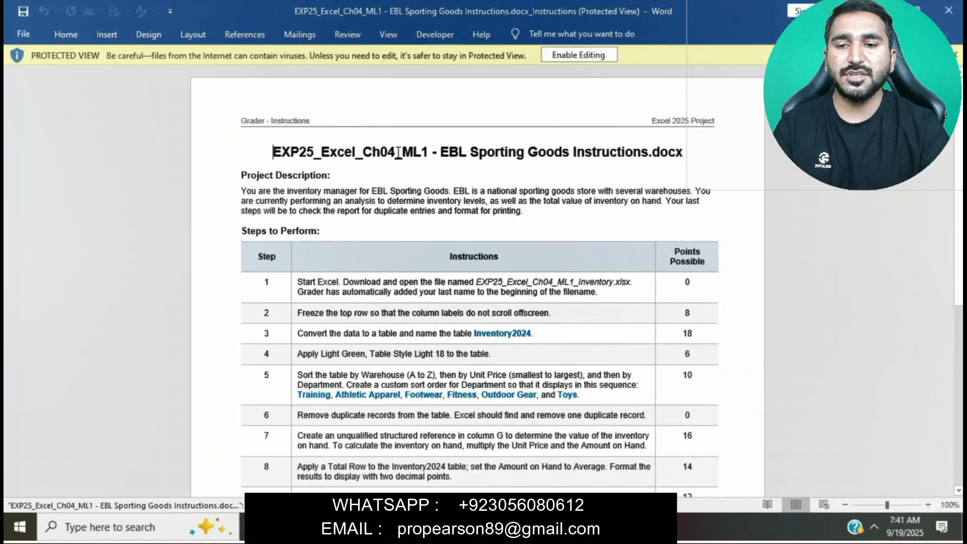
click(564, 56)
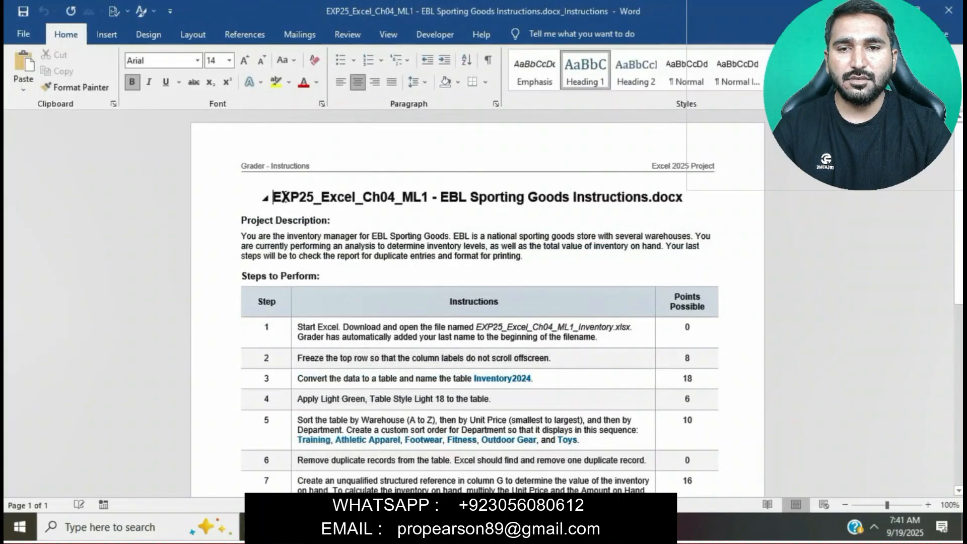
Step: Highlight the document title EXP25_Excel_Ch04_ML1 - EBL Sporting Goods Instructions.docx in yellow
drag(284, 197, 679, 198)
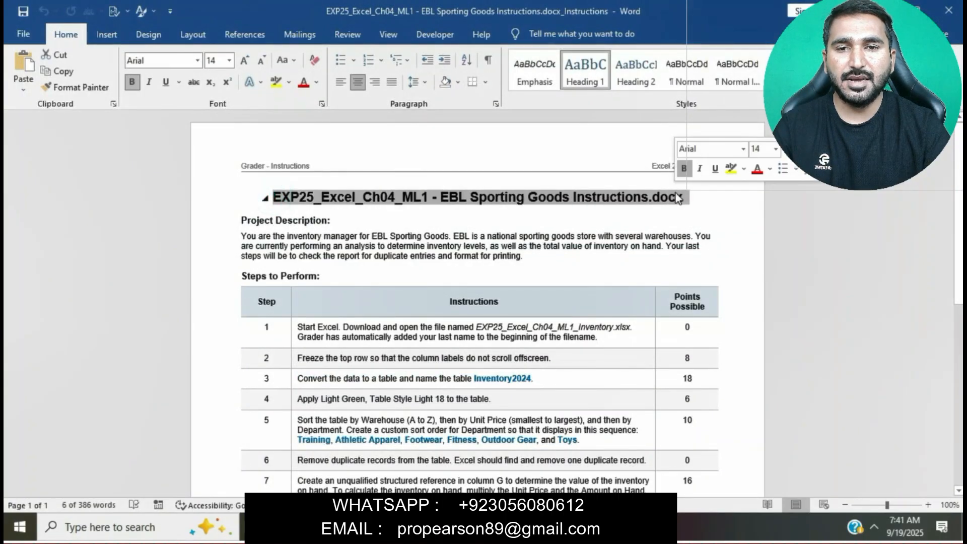
click(731, 169)
click(546, 194)
scroll(546, 194, up, 3)
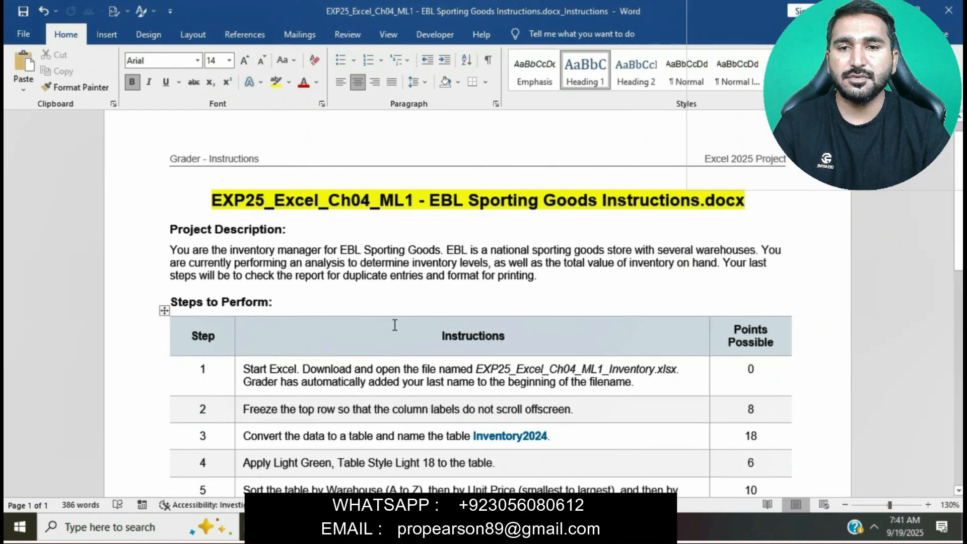
Step: Select the whole steps table and set its text size to 12 pt
scroll(395, 325, down, 3)
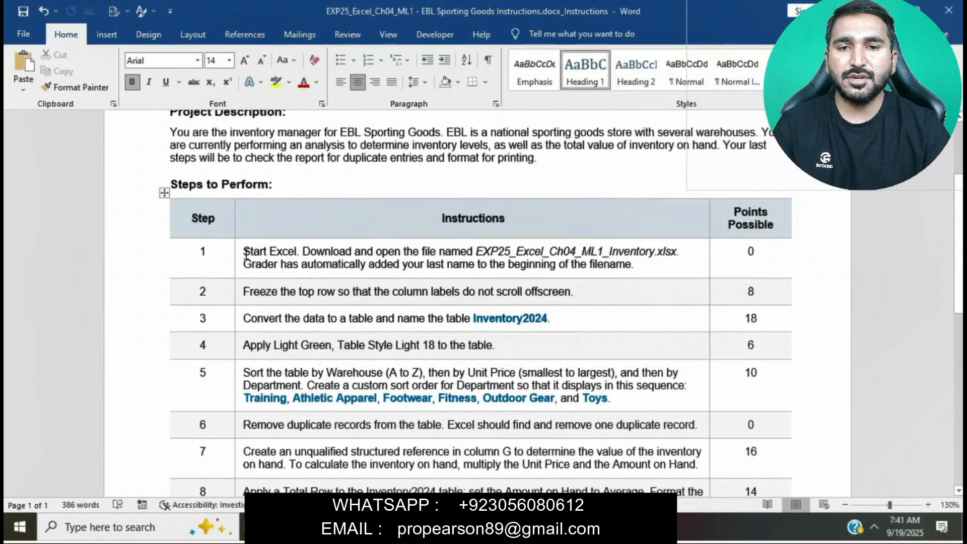
drag(245, 254, 352, 519)
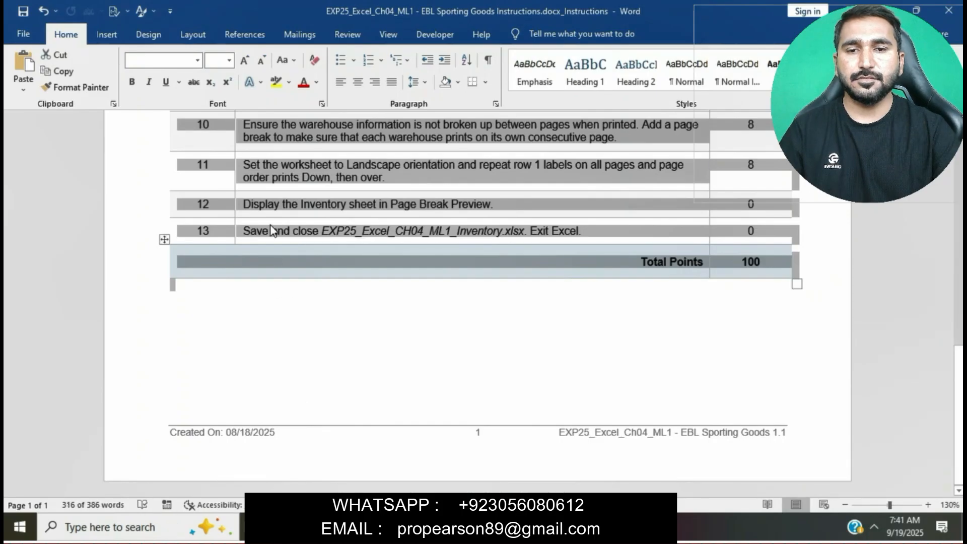
click(229, 60)
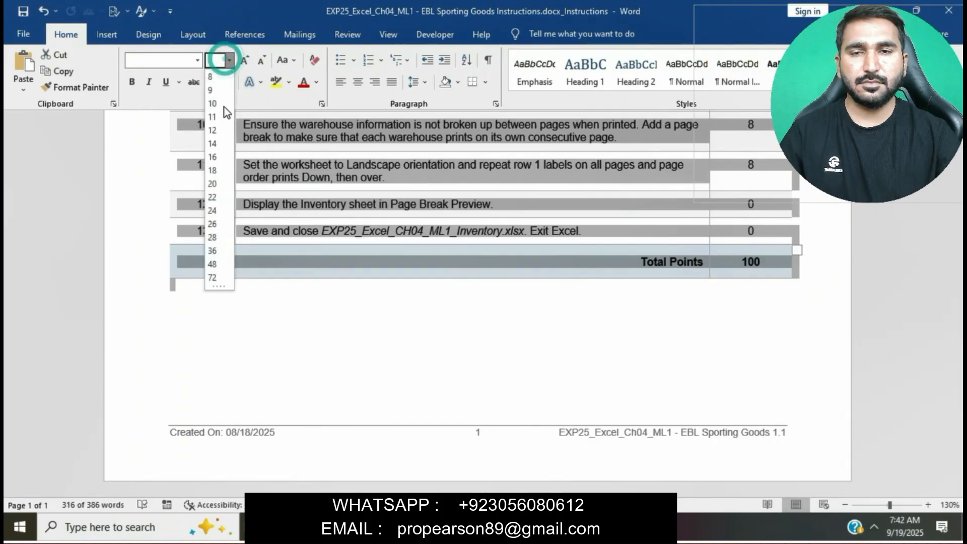
click(213, 134)
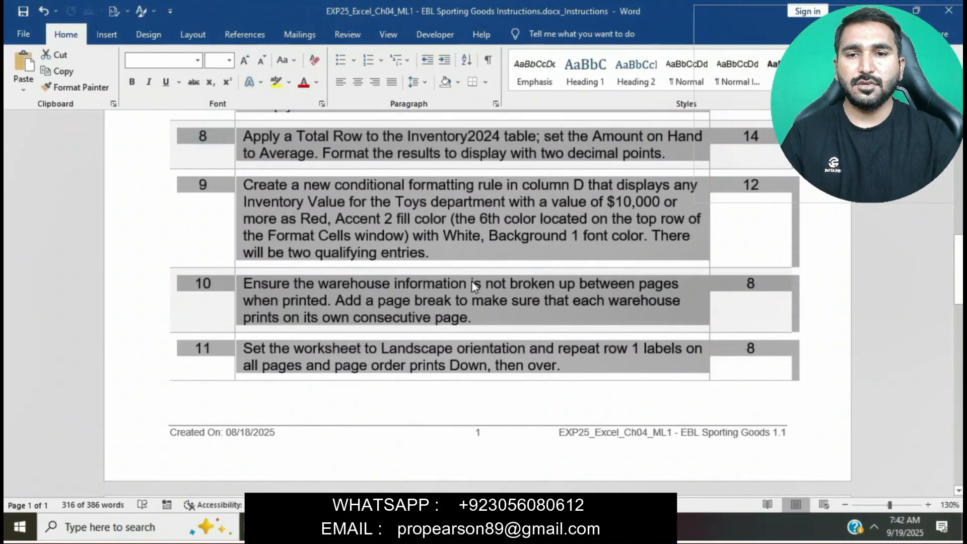
click(471, 281)
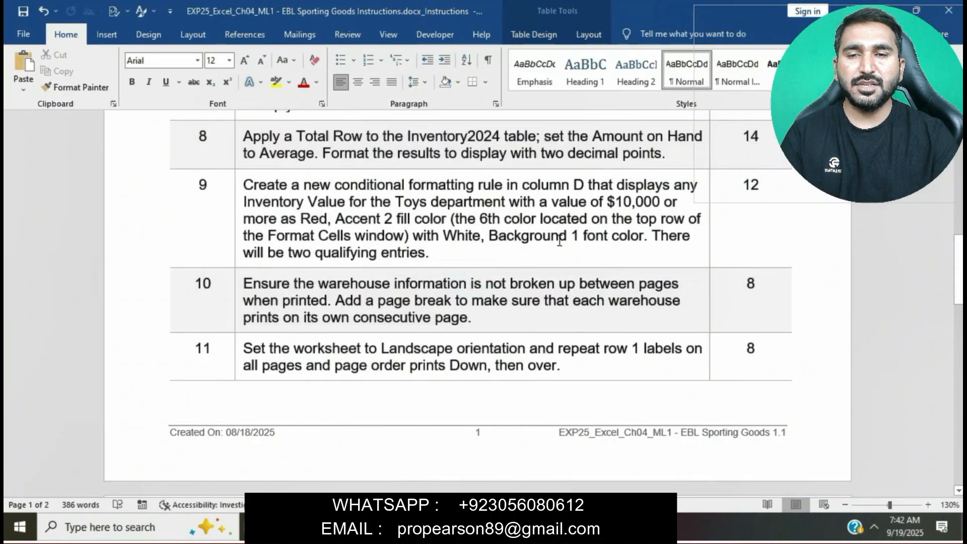
Step: Highlight the text of instruction step 1 in yellow
scroll(559, 240, up, 10)
scroll(559, 239, up, 3)
scroll(464, 267, down, 2)
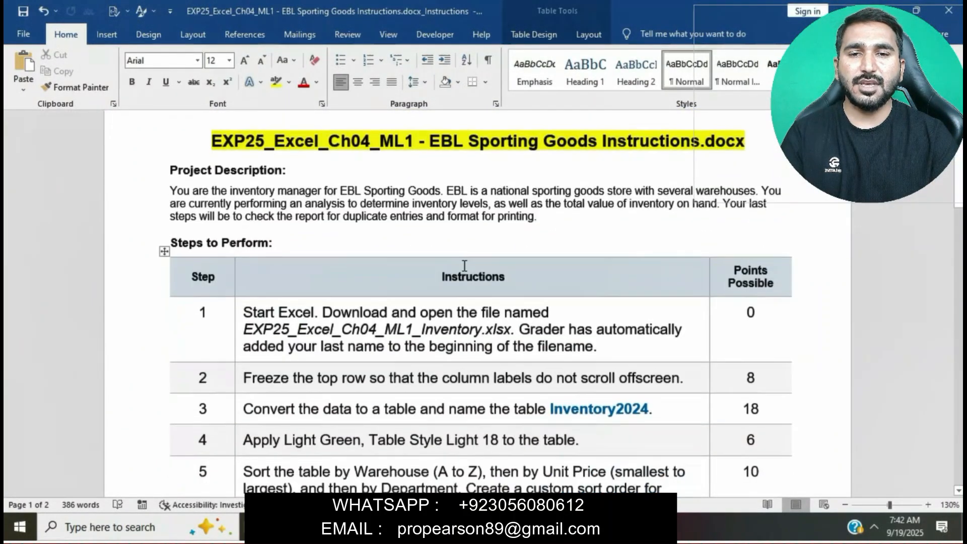
drag(243, 313, 608, 335)
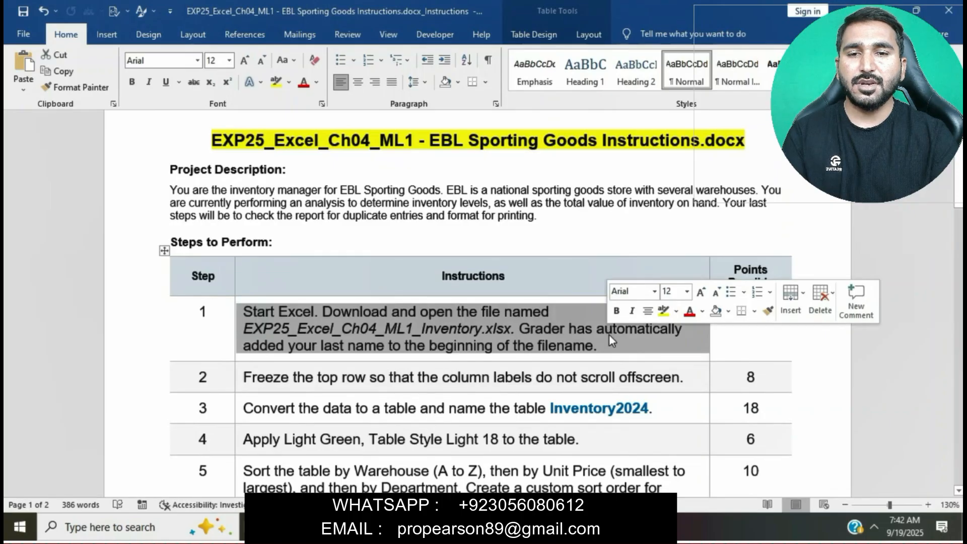
click(661, 312)
click(468, 345)
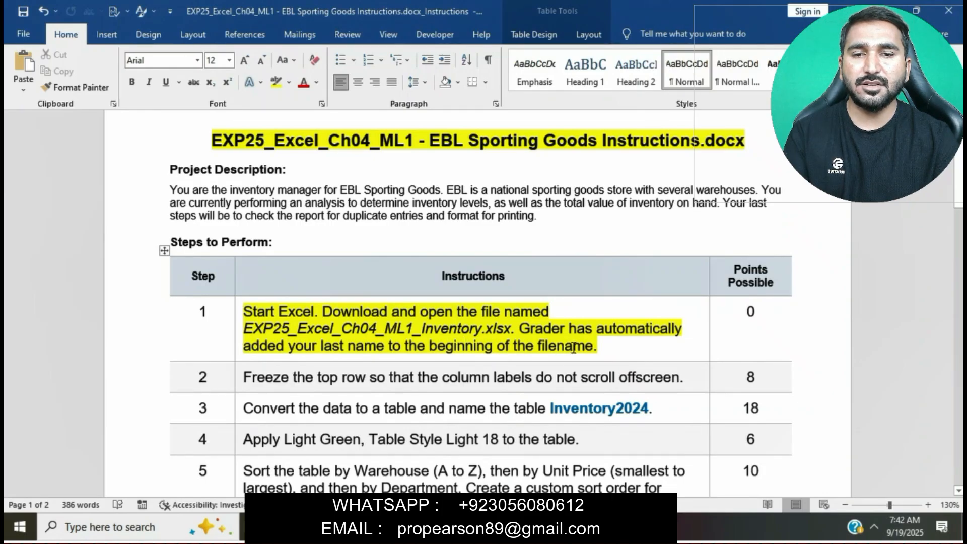
Step: Open the Inventory workbook from the Downloads folder and enable editing
scroll(572, 348, down, 1)
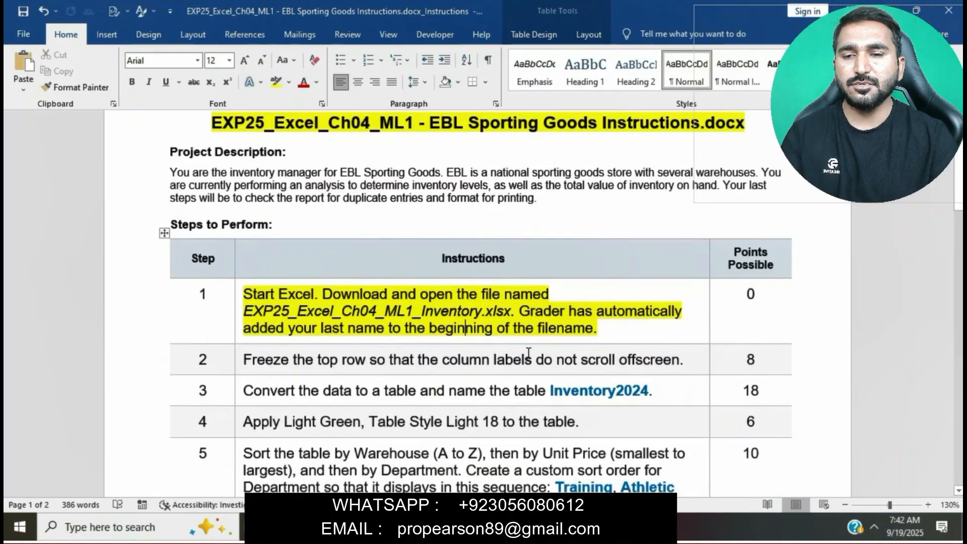
key(alt+Tab)
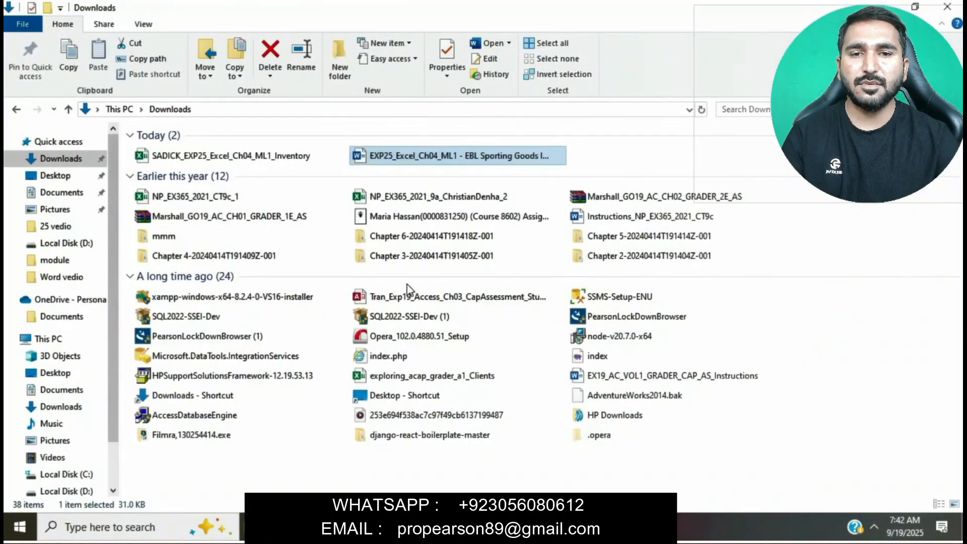
double_click(295, 161)
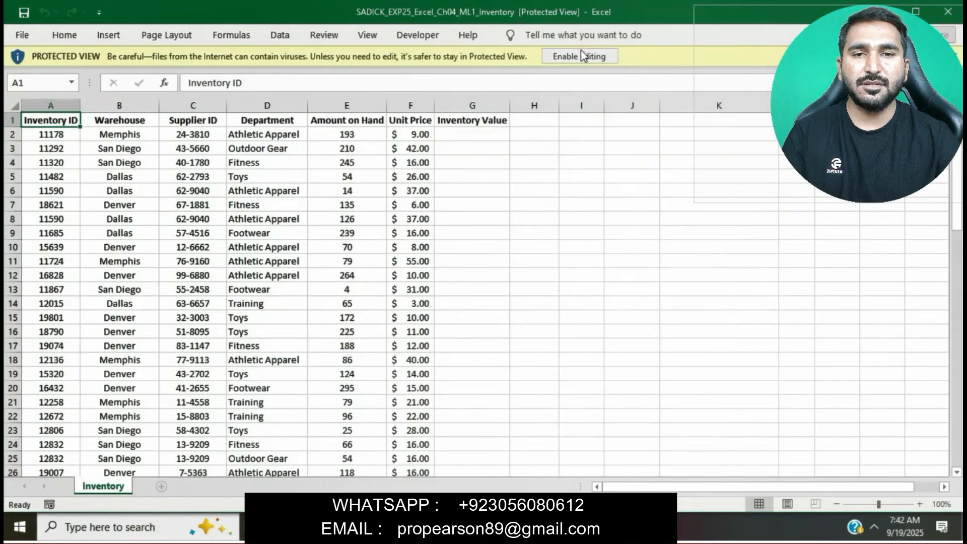
click(584, 56)
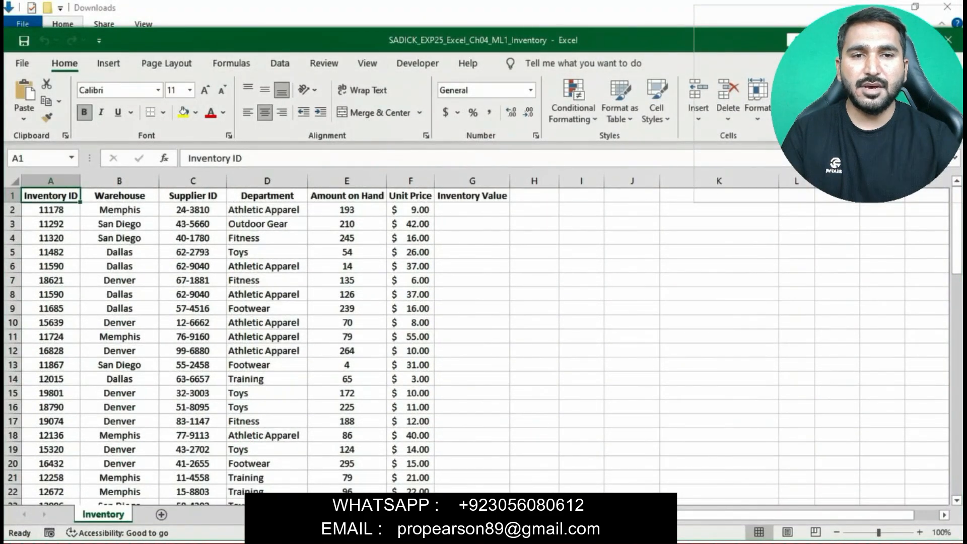
Step: Highlight instruction step 2, about freezing the top row, in yellow
key(alt+Tab)
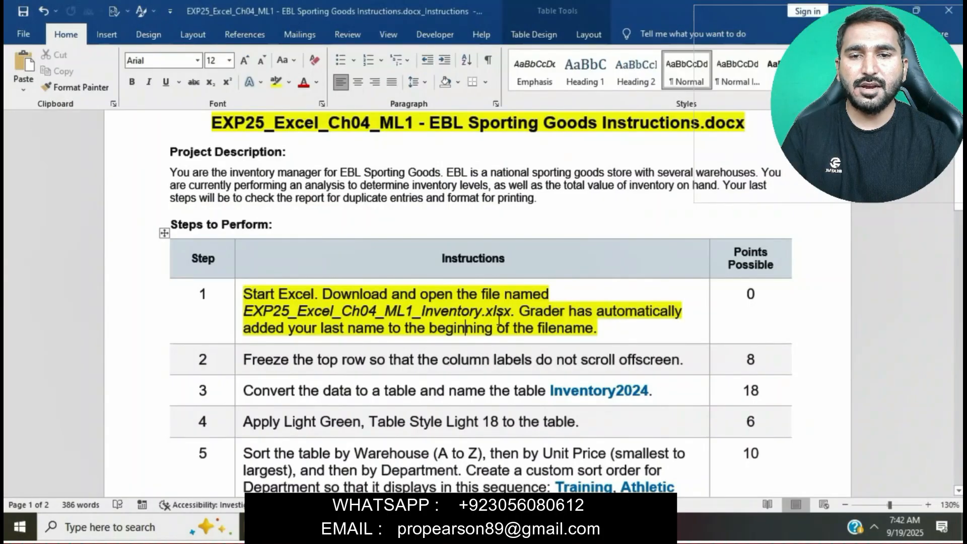
scroll(499, 320, down, 3)
scroll(498, 320, up, 2)
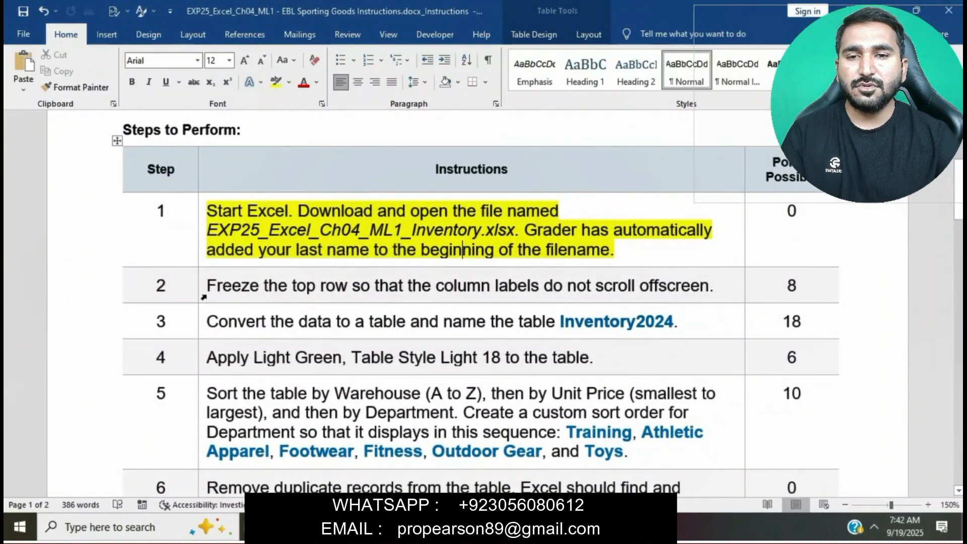
click(205, 290)
click(261, 269)
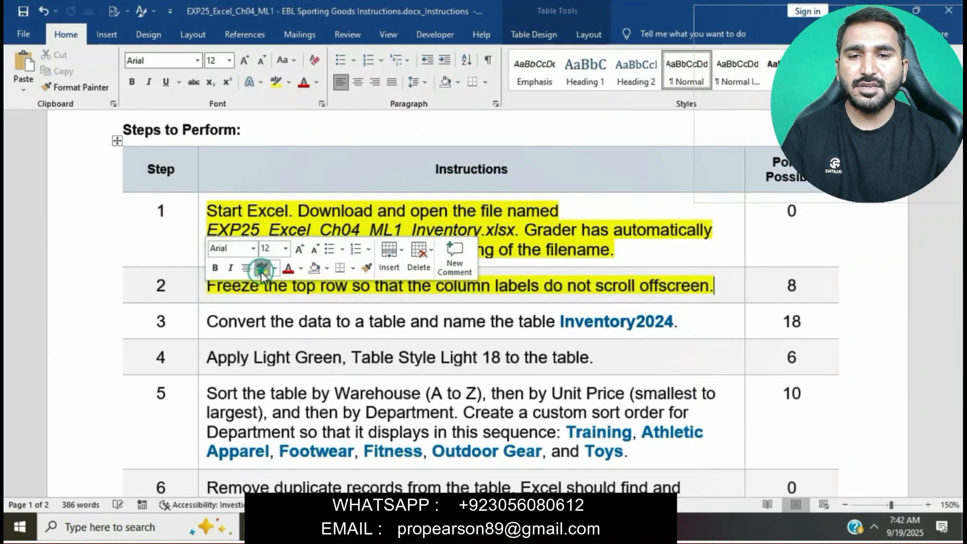
key(Right)
click(223, 296)
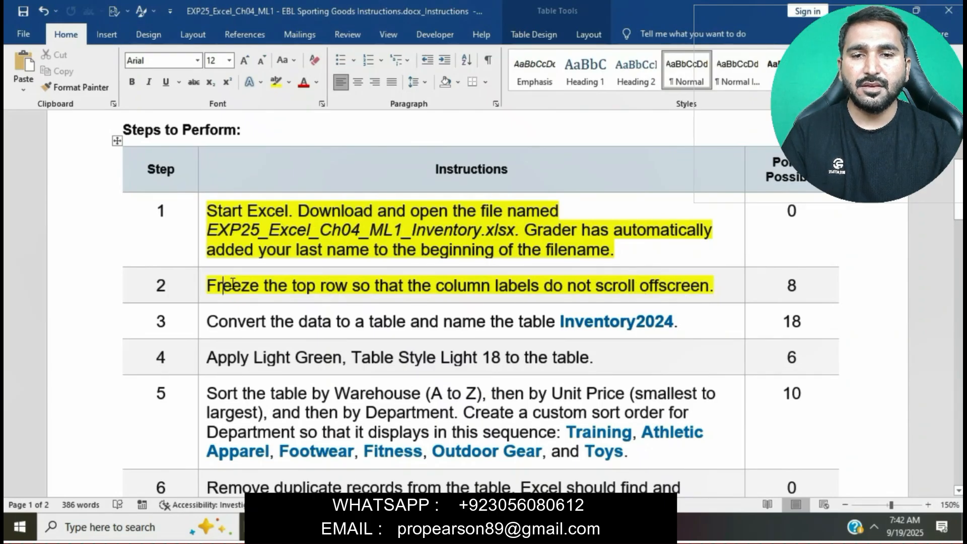
click(201, 283)
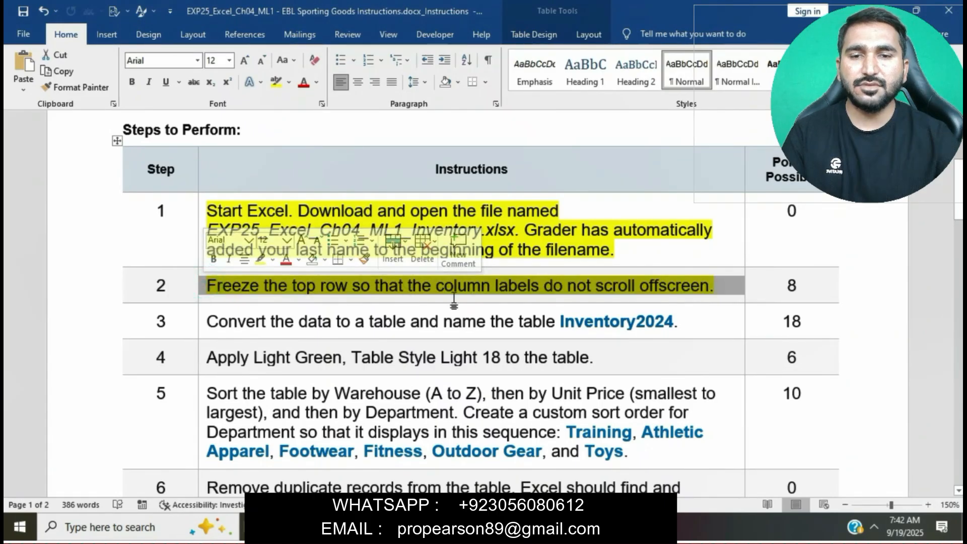
Step: Freeze the top row of the Inventory worksheet so the column labels stay visible
click(549, 528)
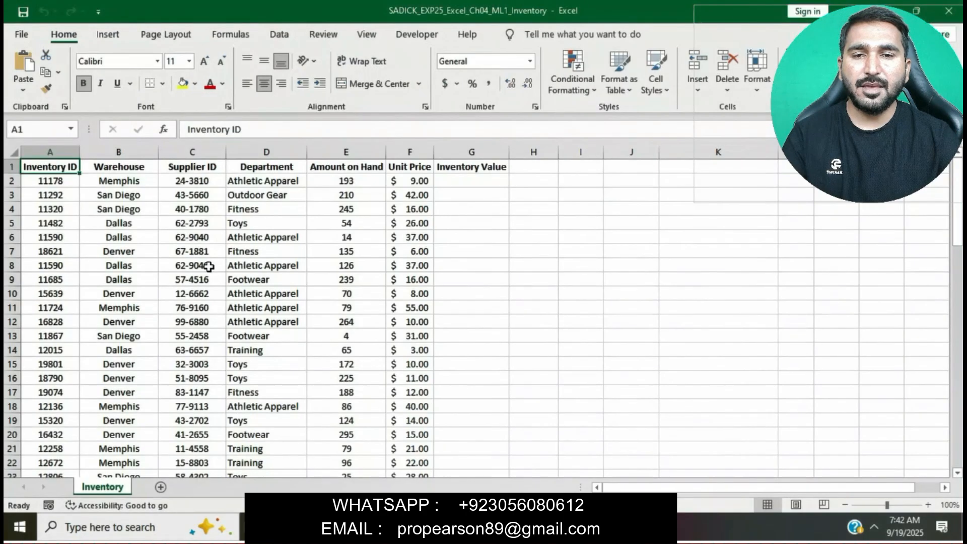
click(11, 167)
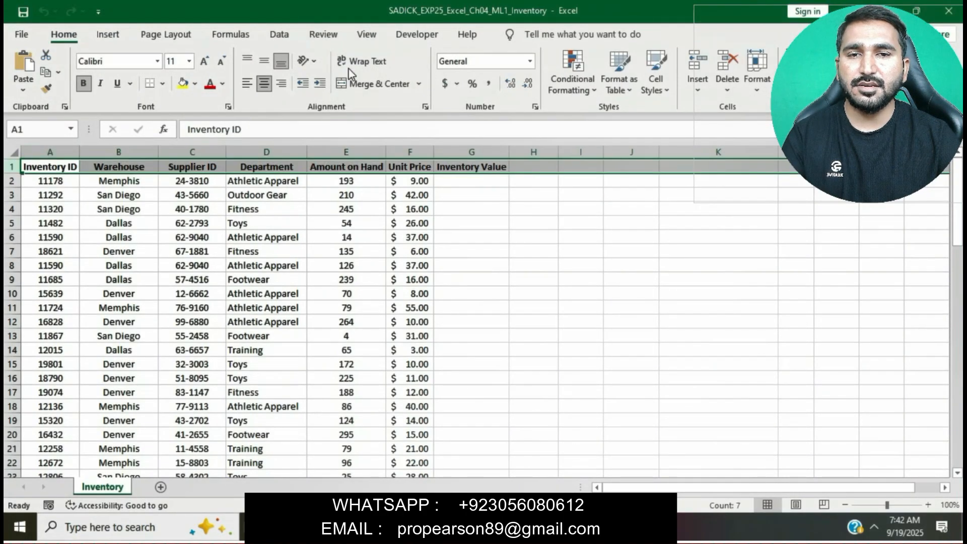
click(371, 38)
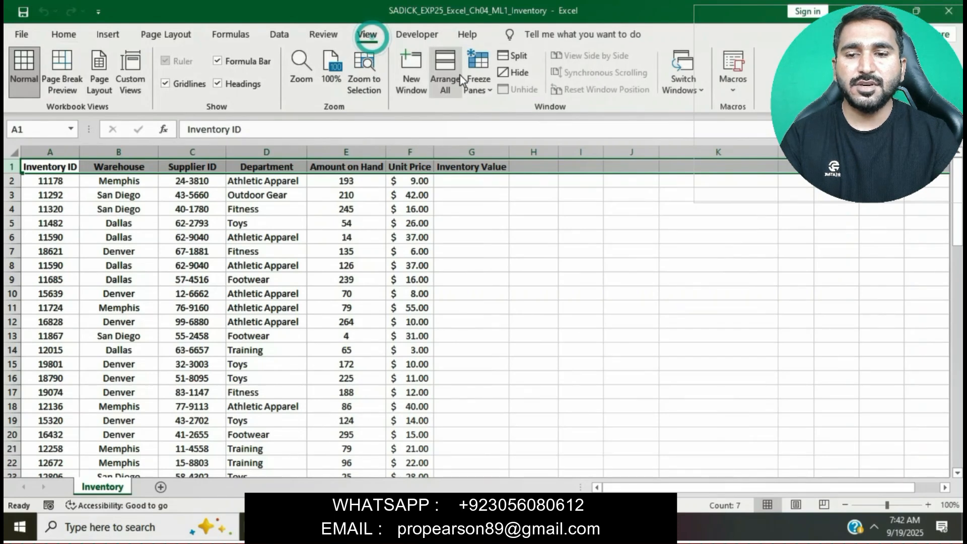
click(491, 90)
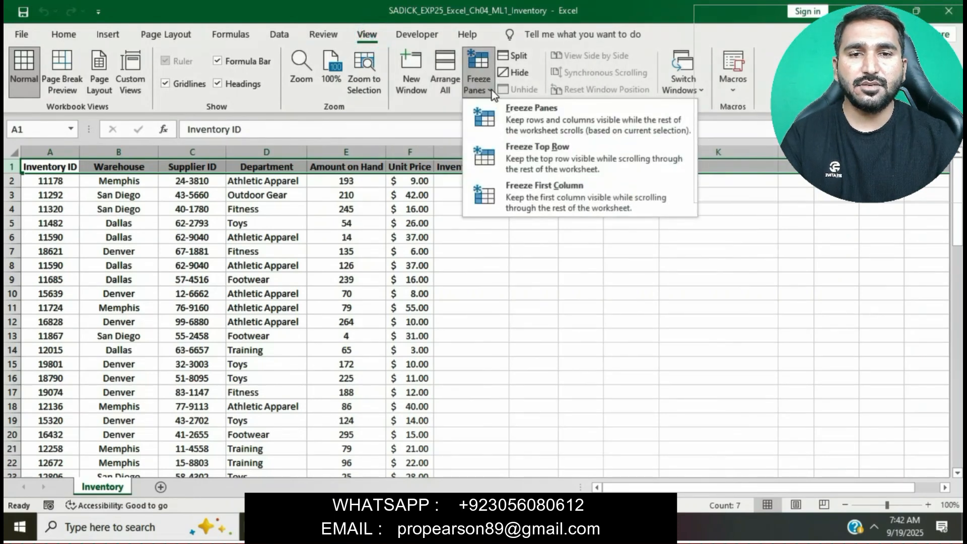
click(533, 147)
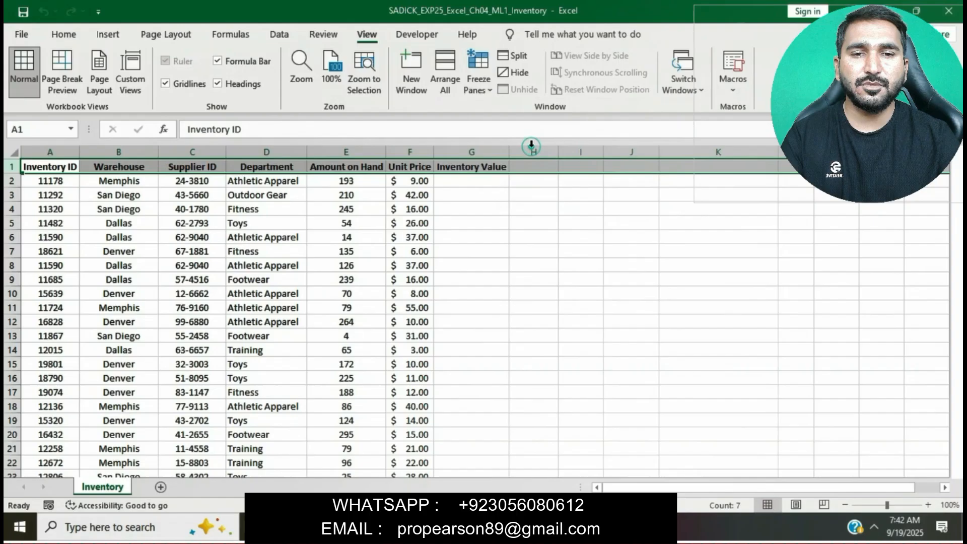
click(538, 215)
scroll(537, 218, down, 3)
scroll(538, 218, up, 3)
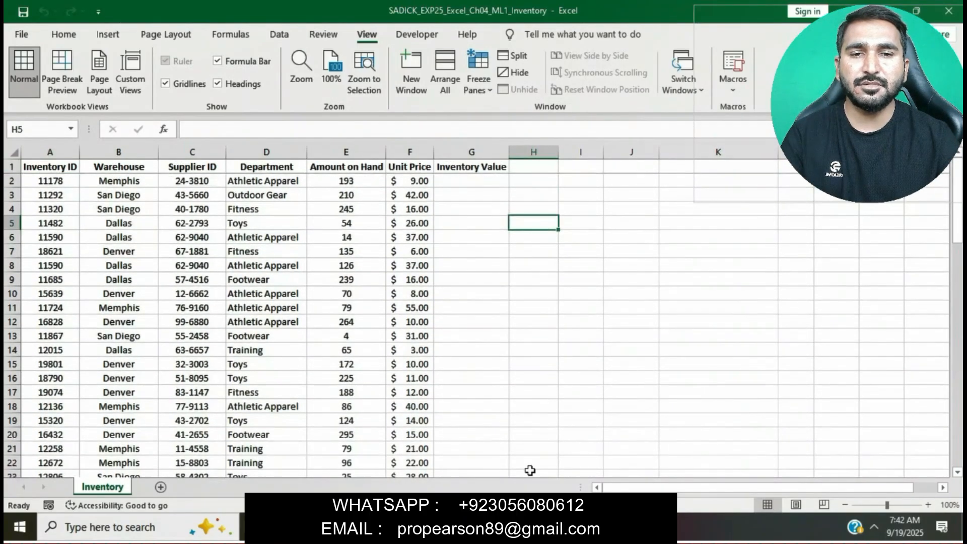
Step: Highlight instruction step 3 in yellow and copy the table name Inventory2024
click(527, 527)
click(431, 282)
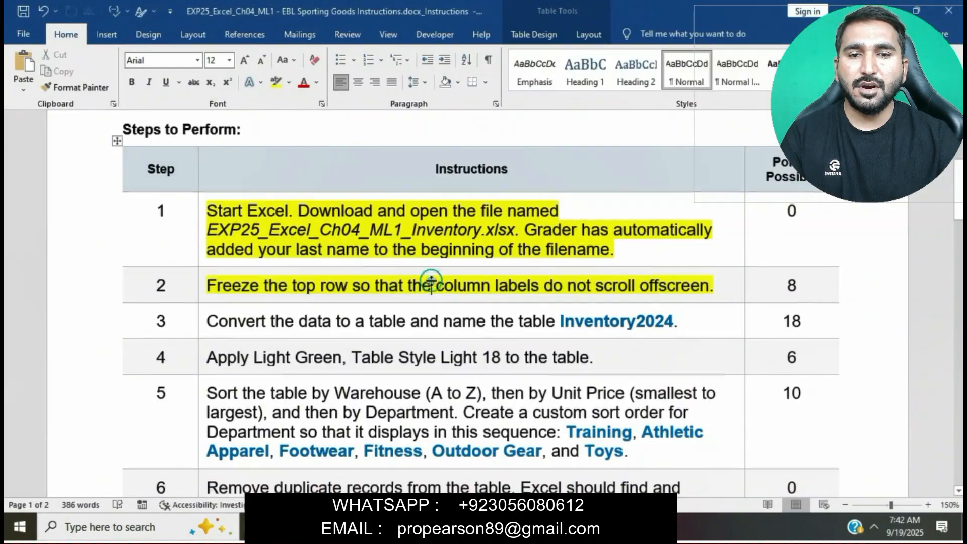
scroll(431, 281, down, 1)
click(199, 275)
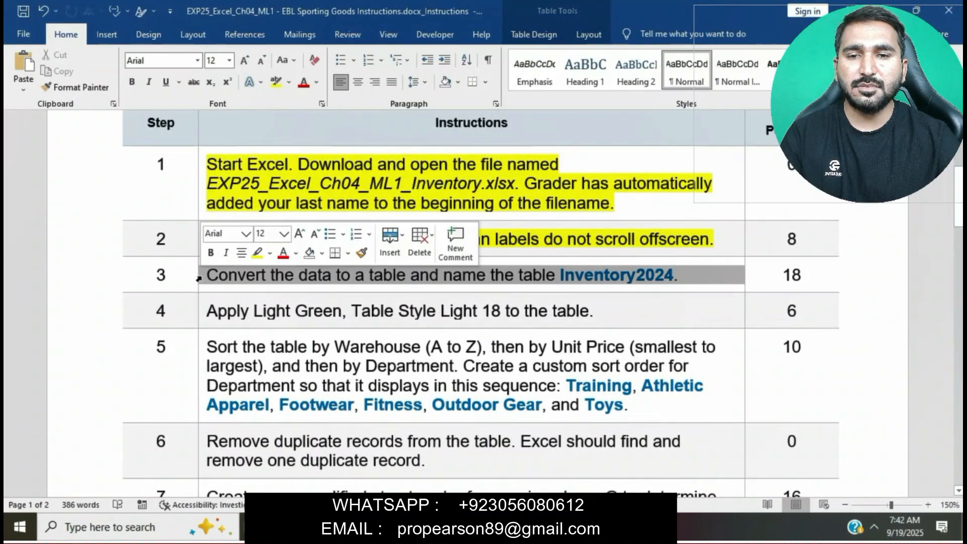
click(258, 252)
click(282, 276)
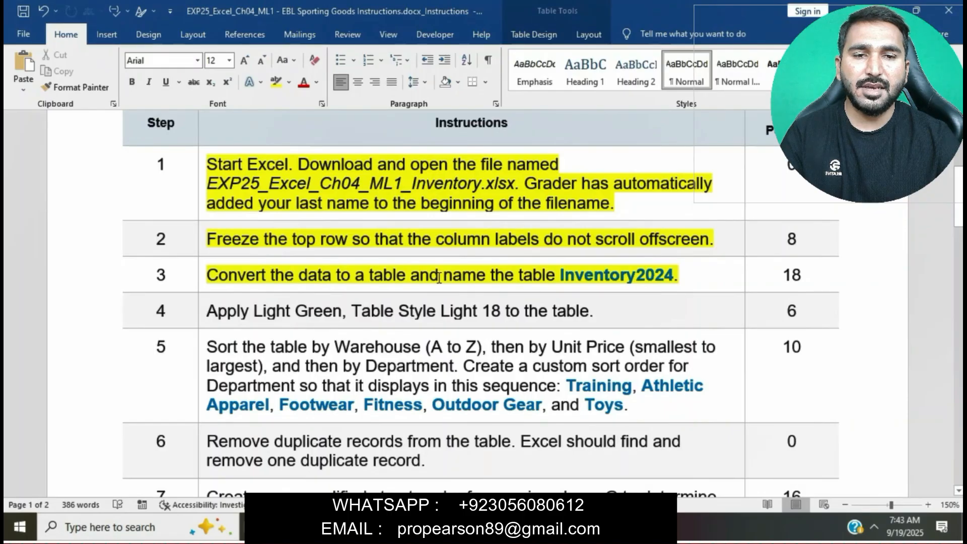
drag(562, 278, 674, 280)
key(ctrl+c)
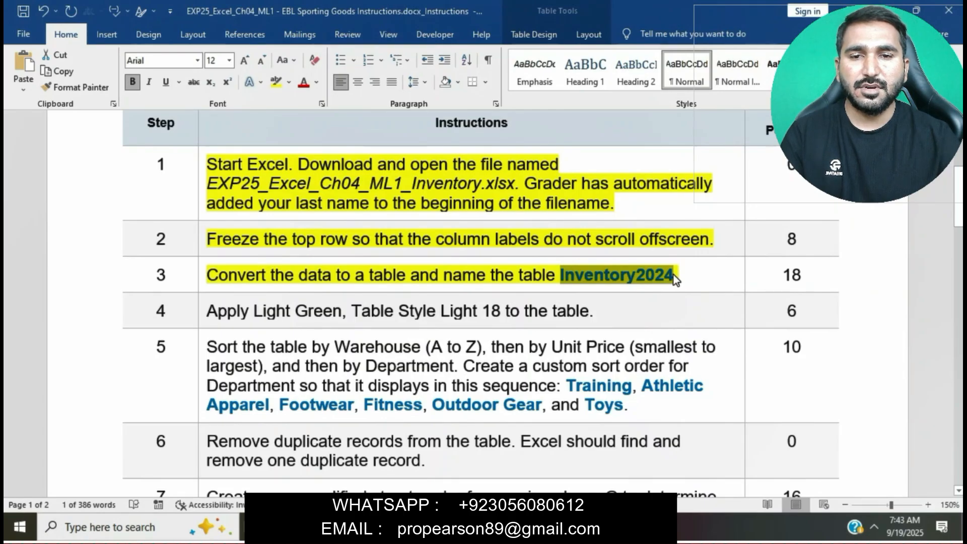
Step: Convert the inventory data to a table with headers and name the table Inventory2024
click(554, 527)
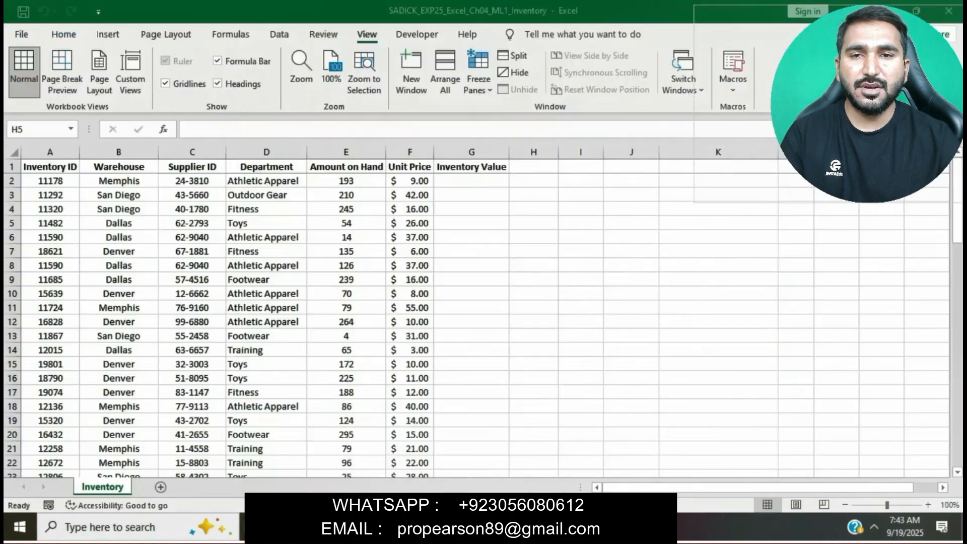
click(217, 223)
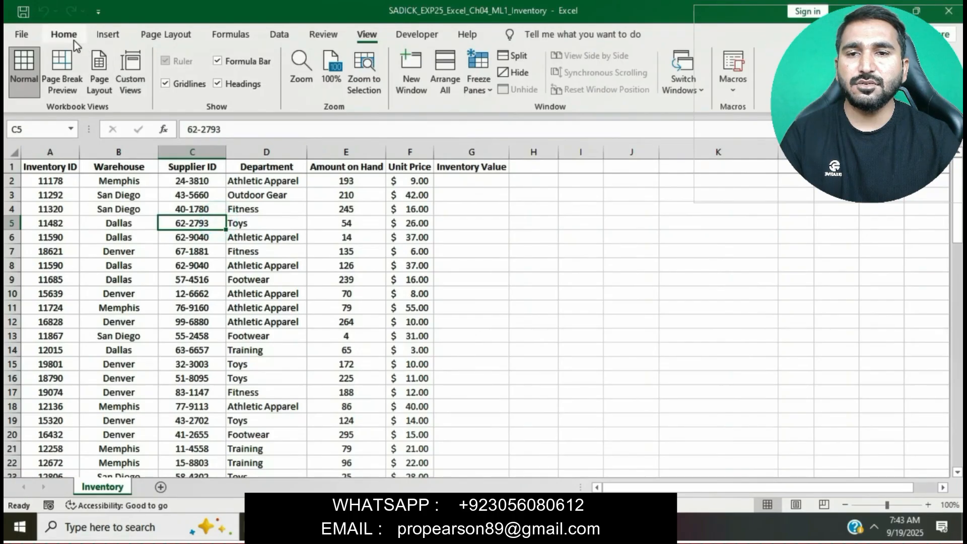
click(107, 34)
click(125, 63)
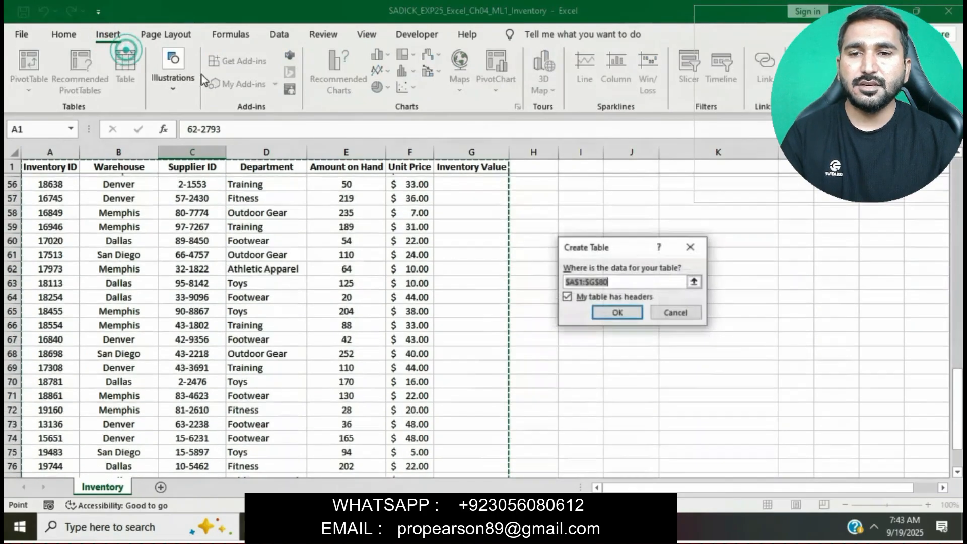
scroll(472, 257, down, 1)
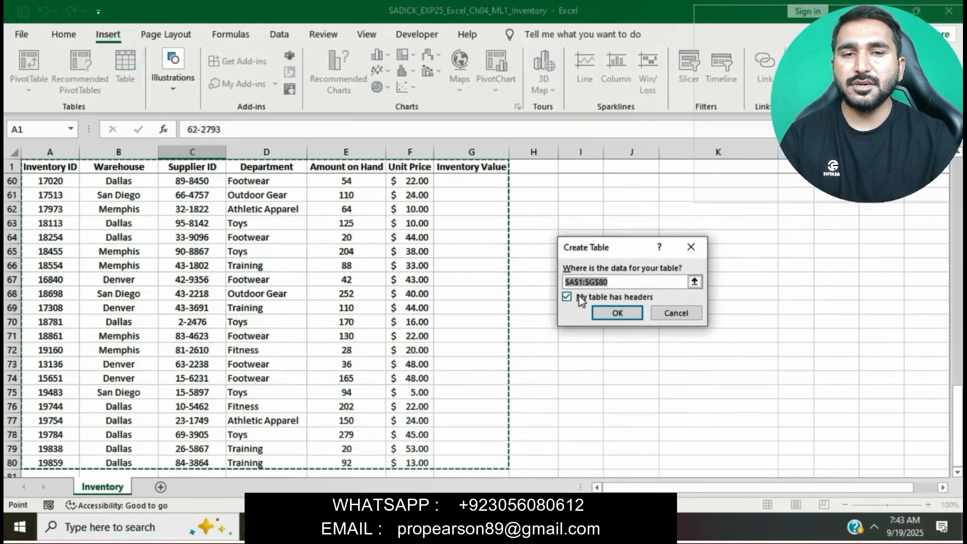
click(608, 311)
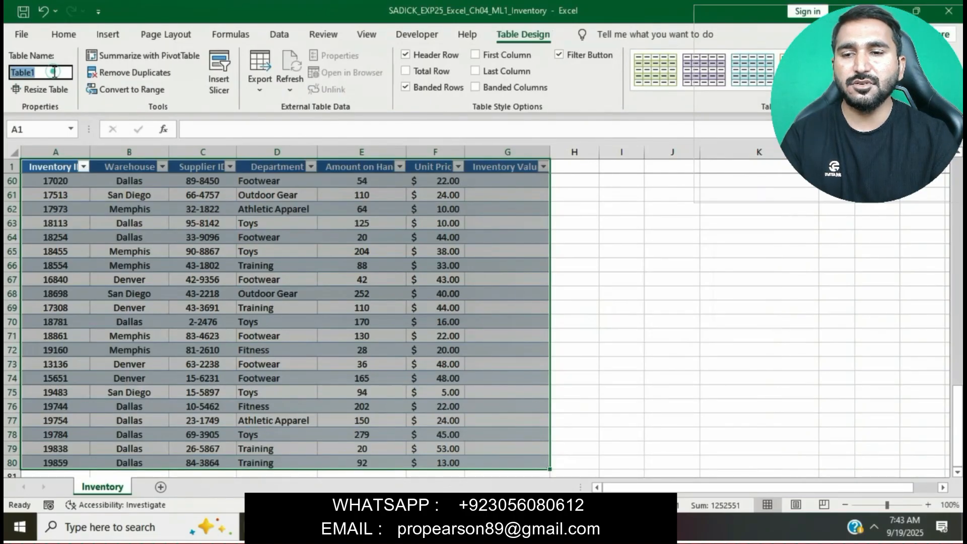
text(Inventory2024)
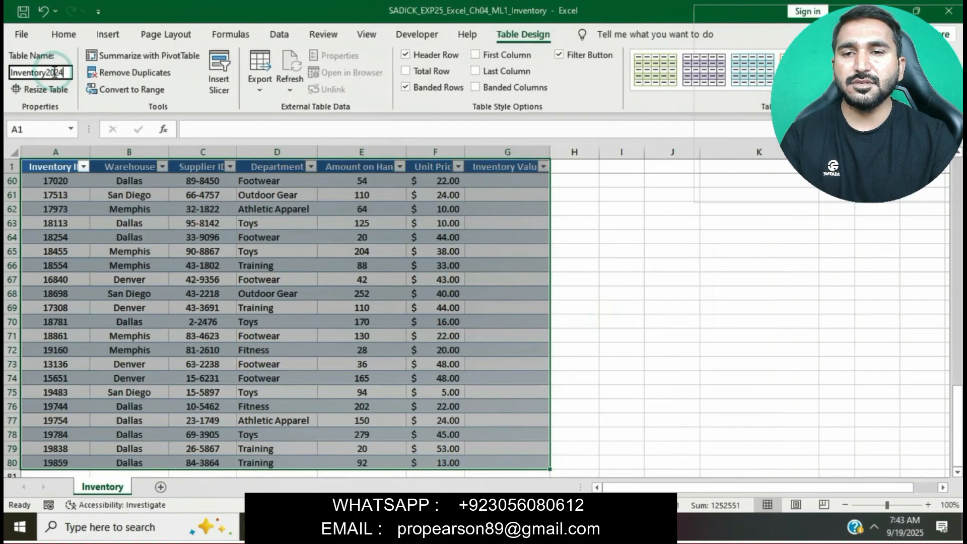
key(Return)
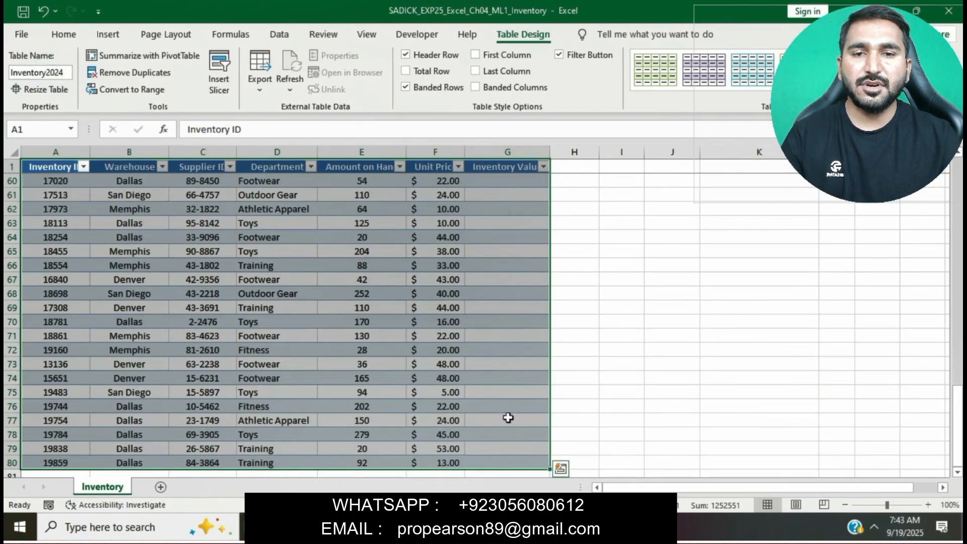
Step: Highlight instruction step 4, about applying the Light Green table style, in yellow
key(alt+Tab)
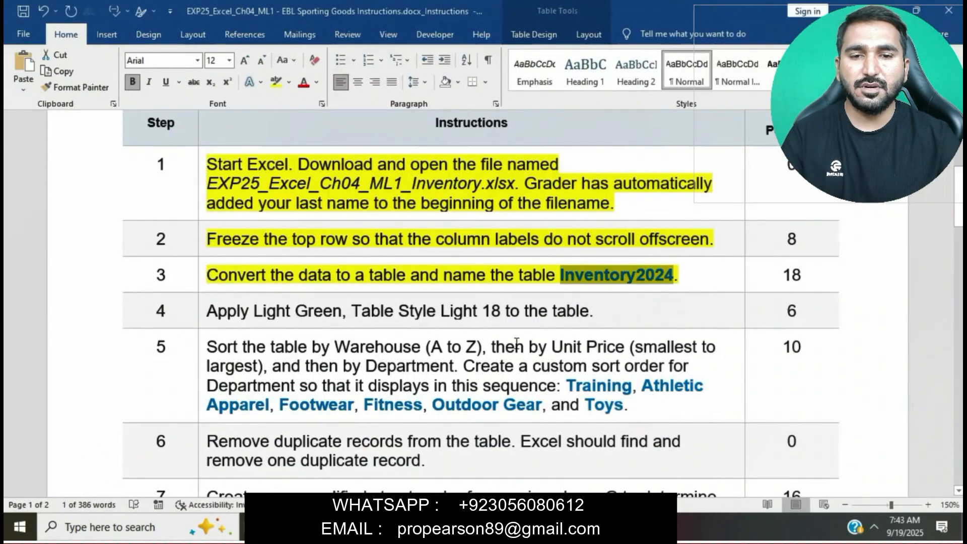
click(499, 269)
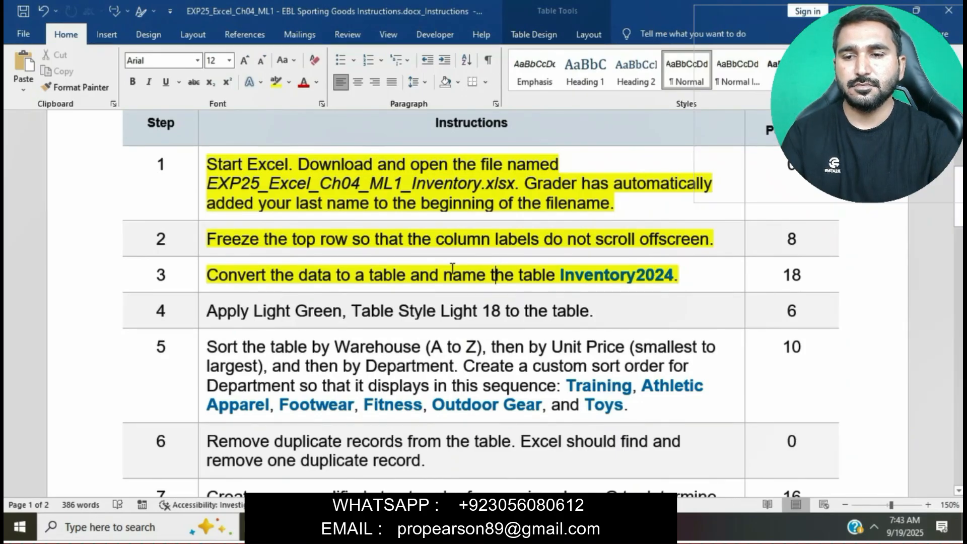
scroll(452, 267, down, 1)
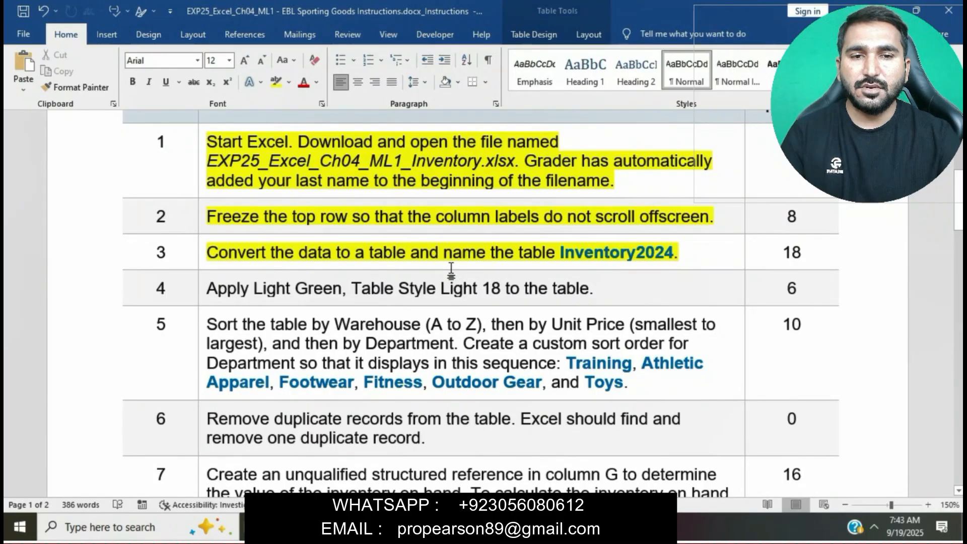
scroll(451, 271, down, 3)
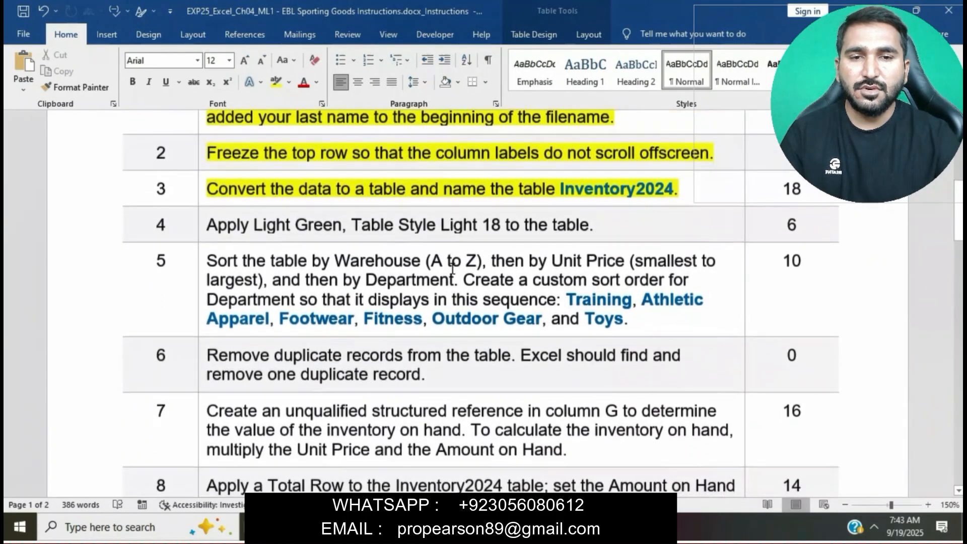
click(203, 226)
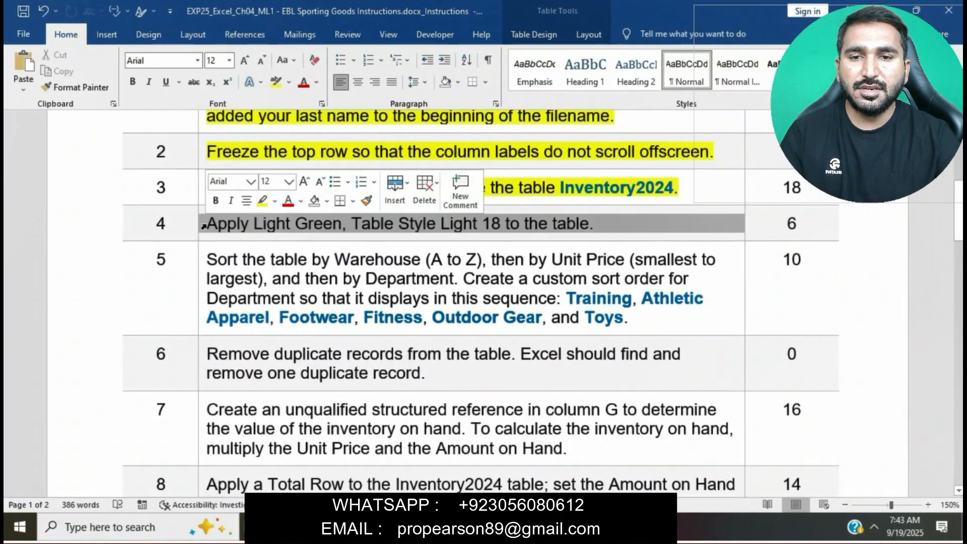
click(259, 203)
click(291, 228)
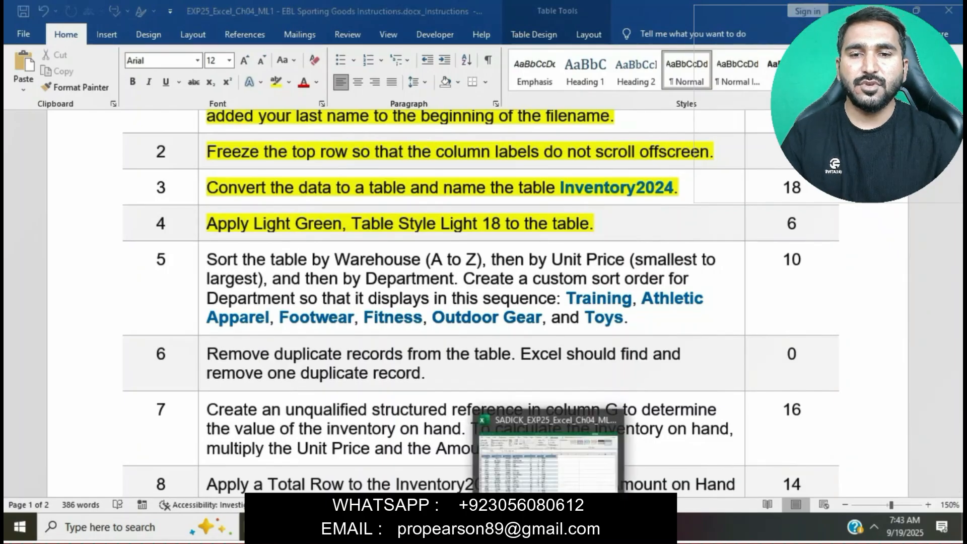
Step: Apply the Light Green, Table Style Light 18 style to the Inventory2024 table
click(550, 528)
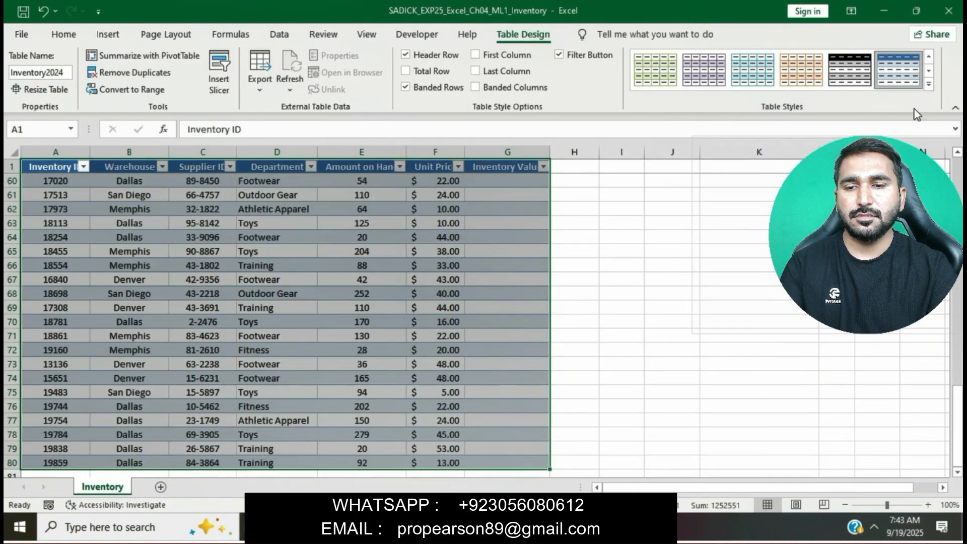
click(927, 87)
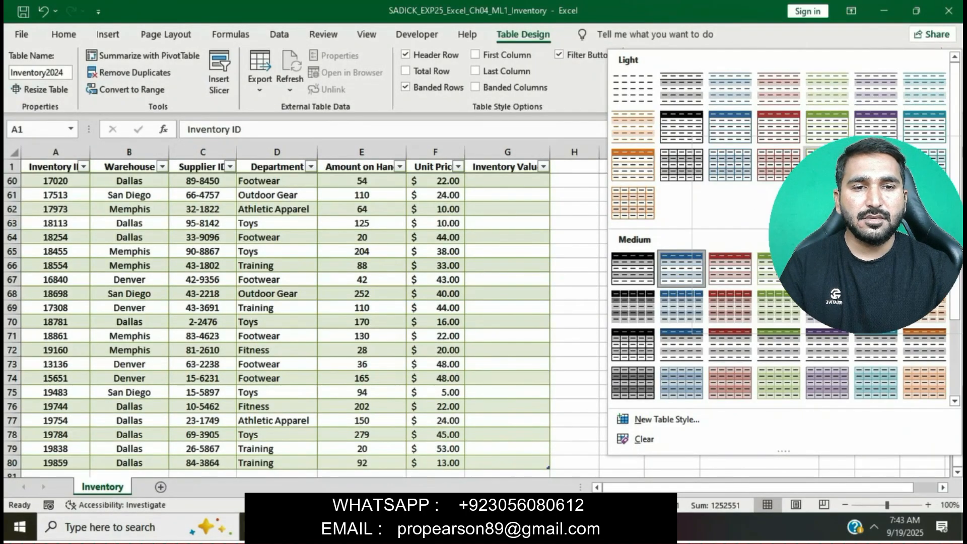
click(827, 164)
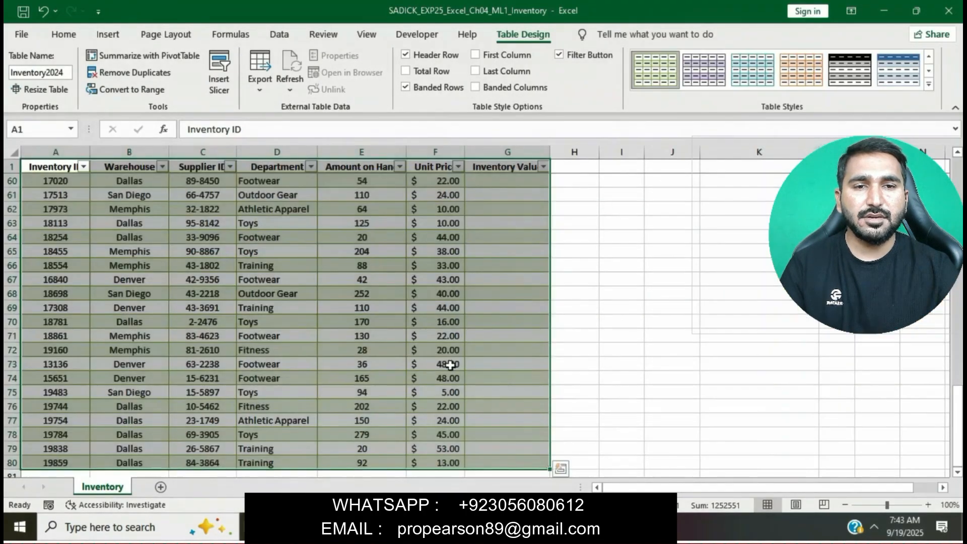
Step: Highlight instruction step 5, about sorting the table, in yellow
click(434, 527)
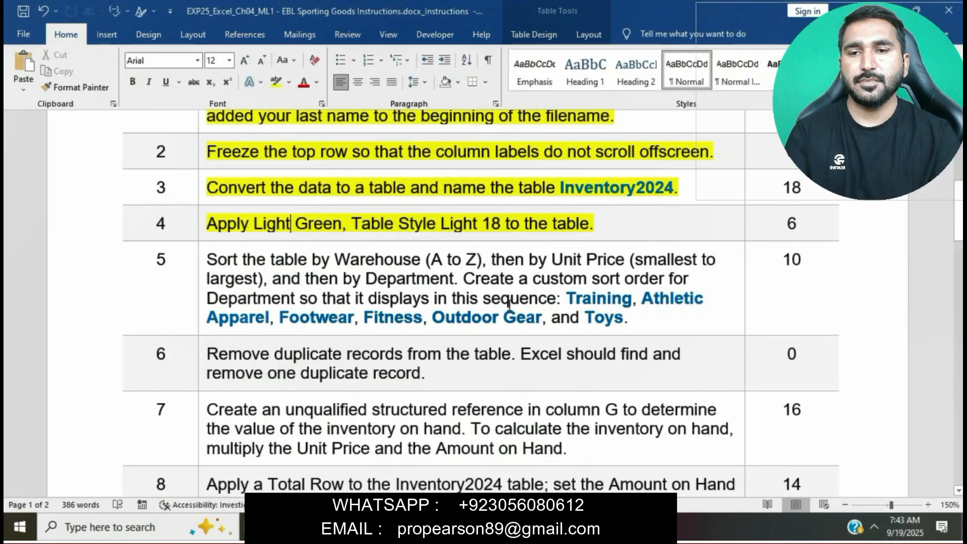
scroll(509, 304, down, 1)
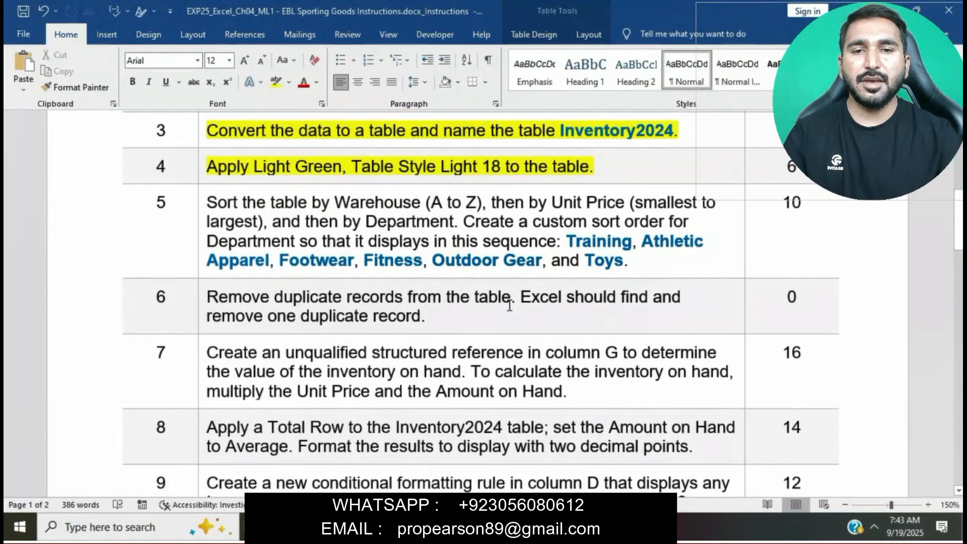
click(204, 202)
click(261, 179)
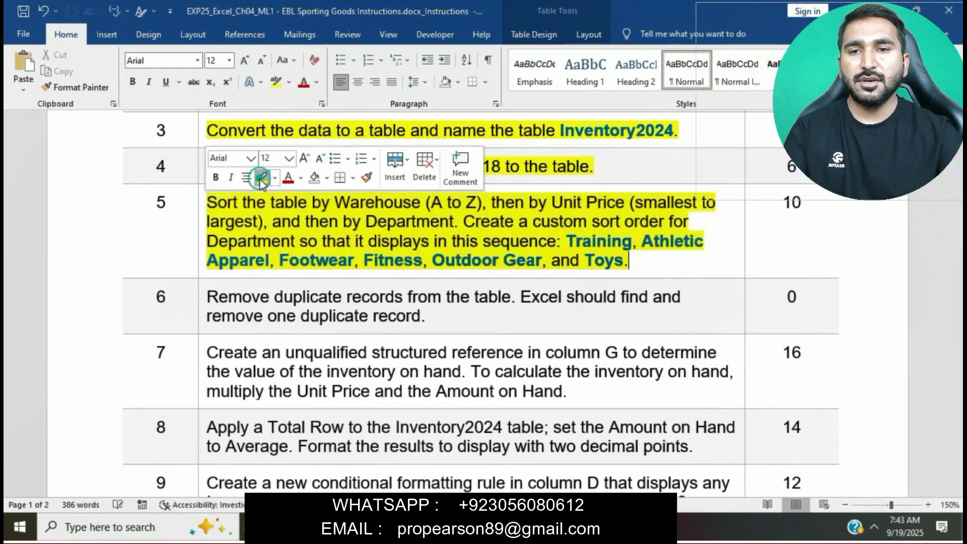
click(274, 215)
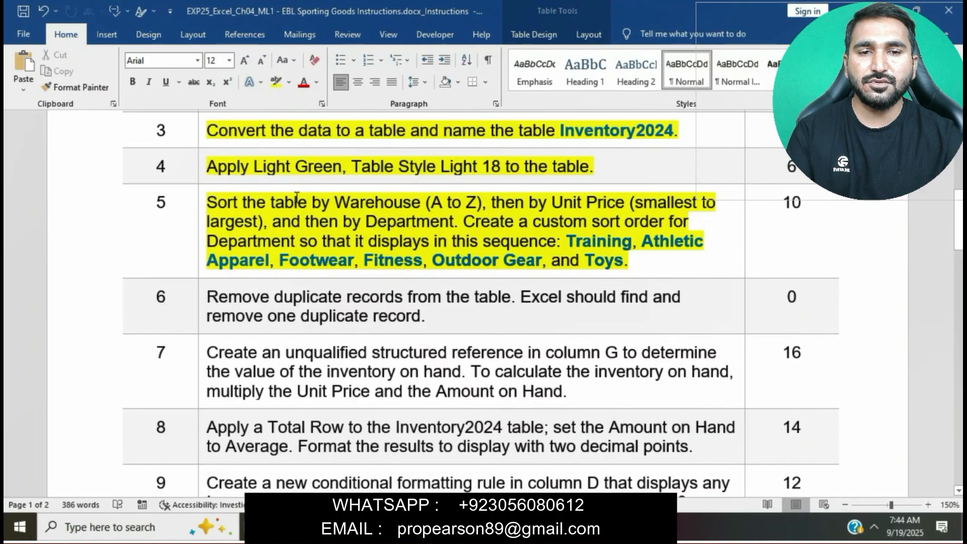
Step: Open a custom sort for the table and set the first level to sort by Warehouse, A to Z
click(209, 202)
drag(207, 201, 491, 202)
key(alt+Tab)
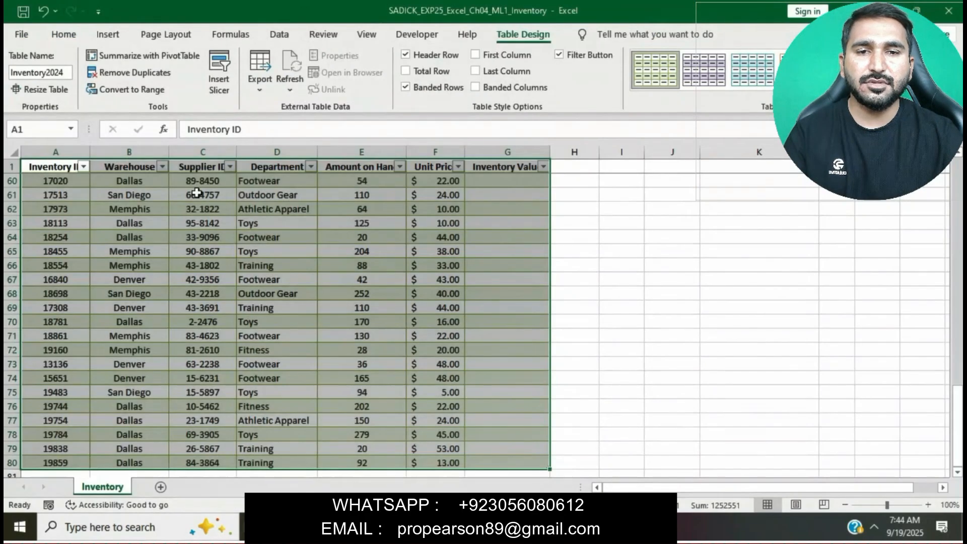
click(128, 166)
click(129, 167)
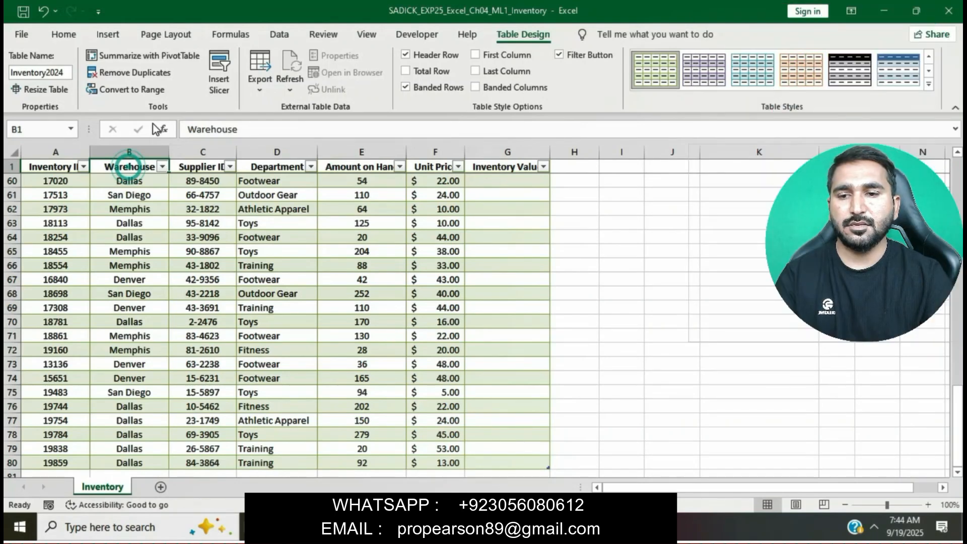
click(64, 34)
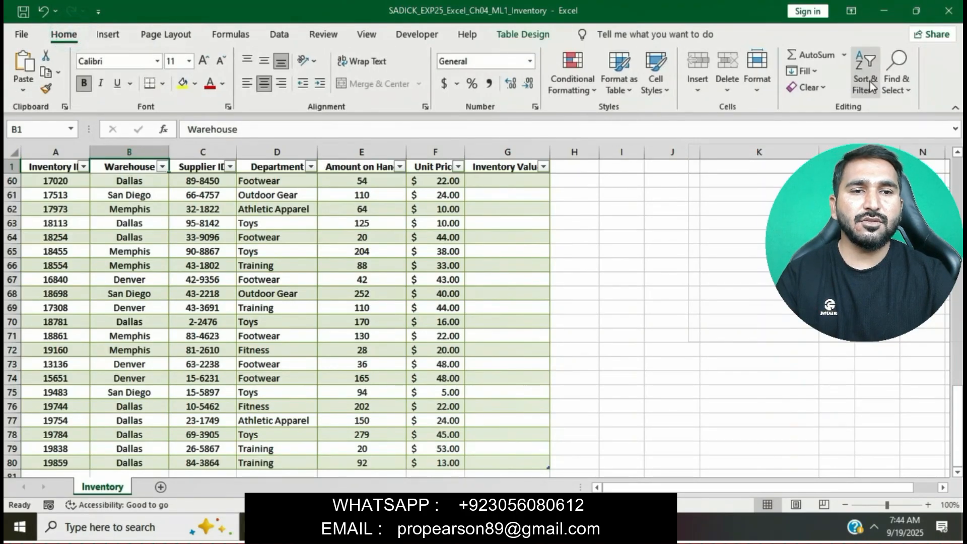
click(871, 83)
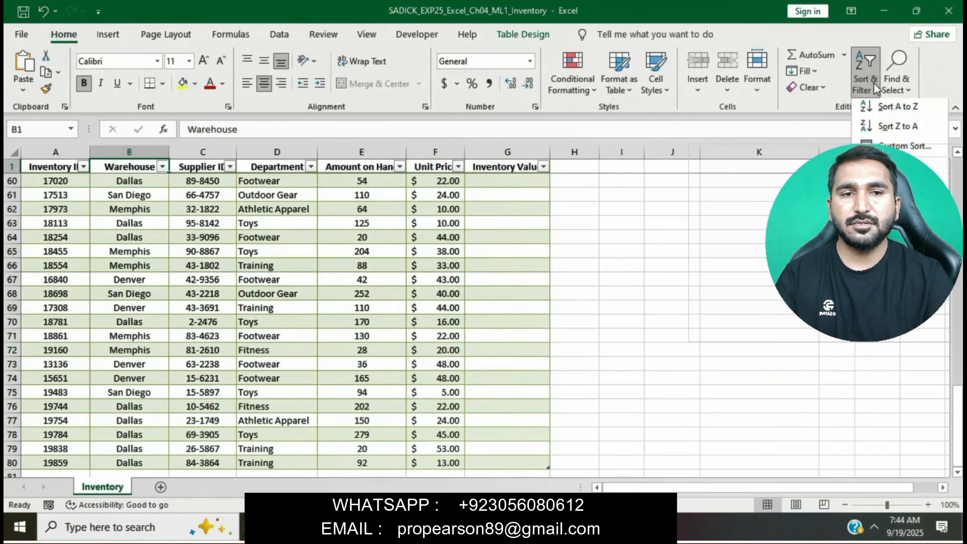
click(900, 146)
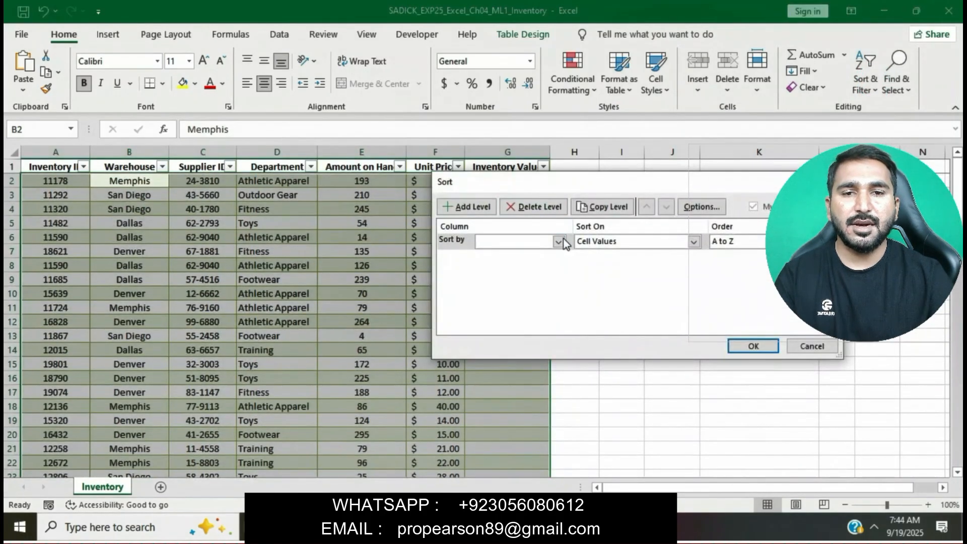
click(559, 241)
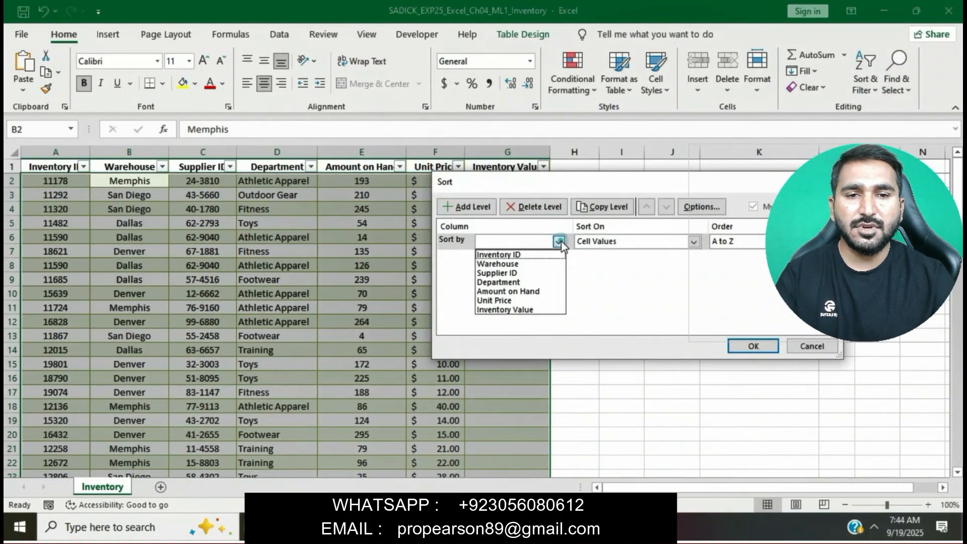
click(524, 263)
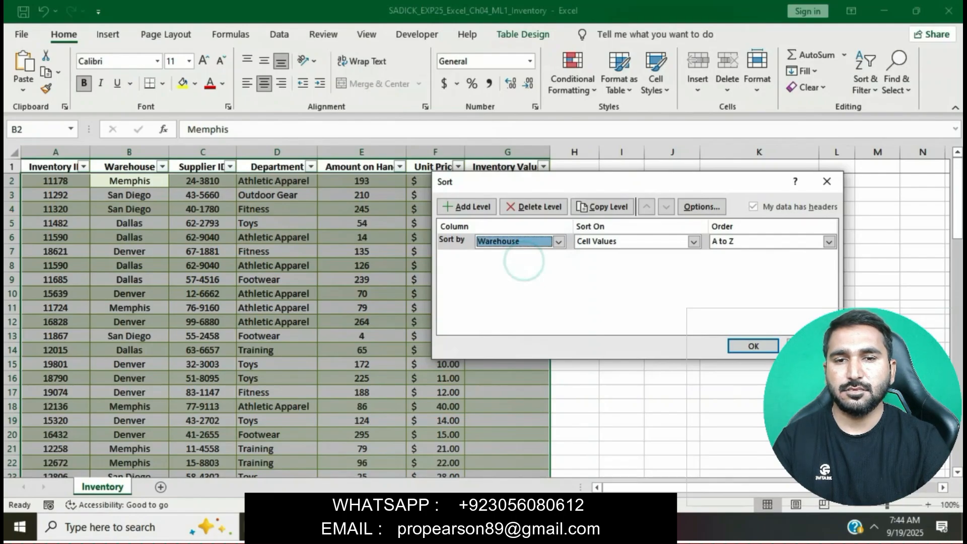
Step: Add a second sort level by Unit Price, smallest to largest
key(alt+Tab)
drag(207, 202, 453, 222)
drag(321, 219, 272, 221)
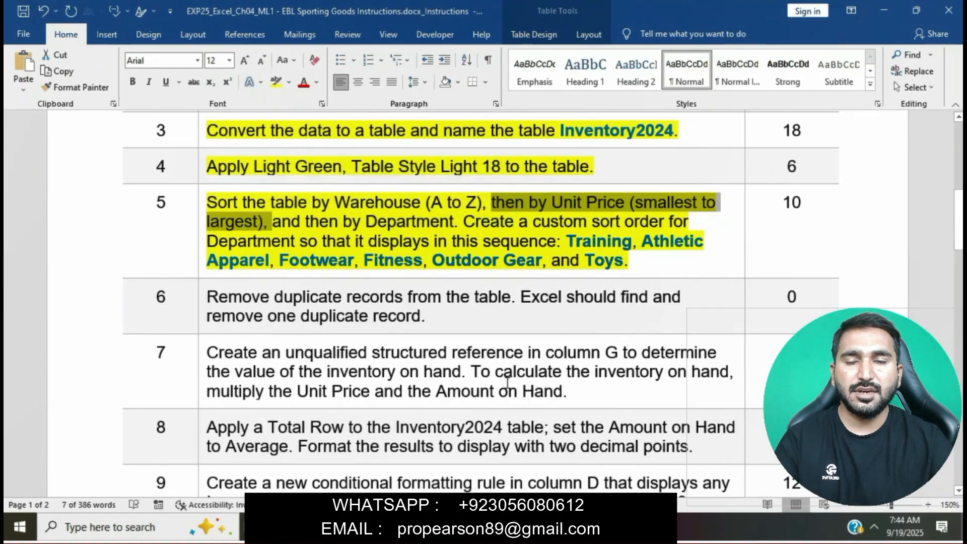
key(alt+Tab)
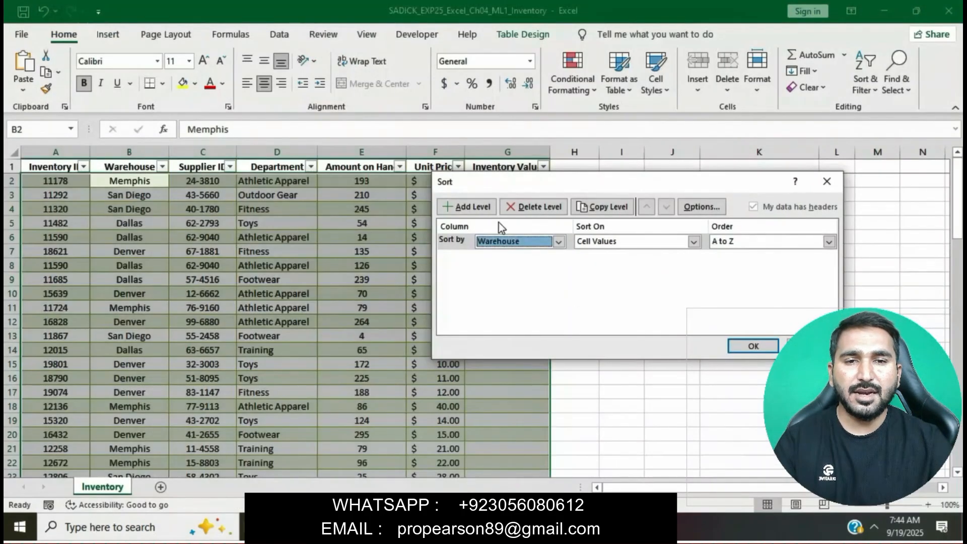
click(473, 206)
click(559, 258)
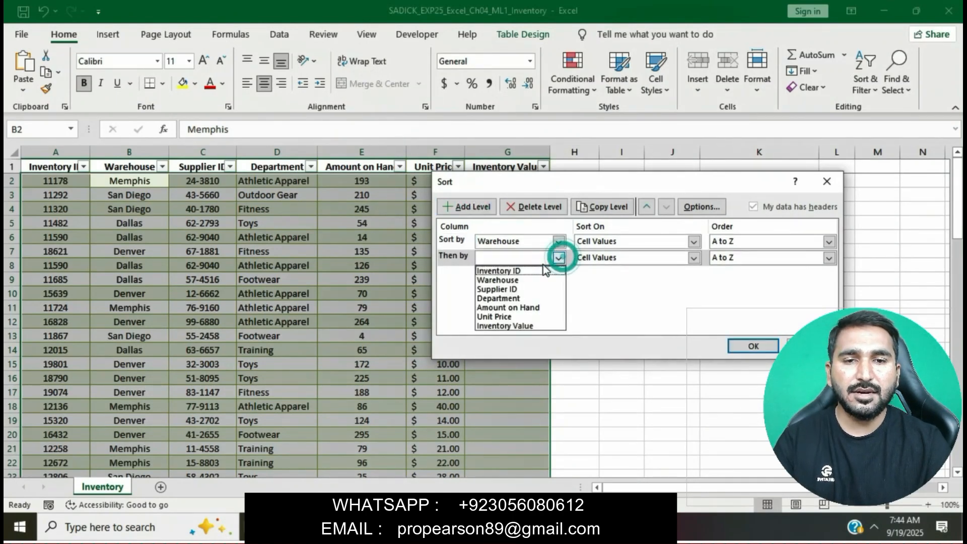
click(514, 318)
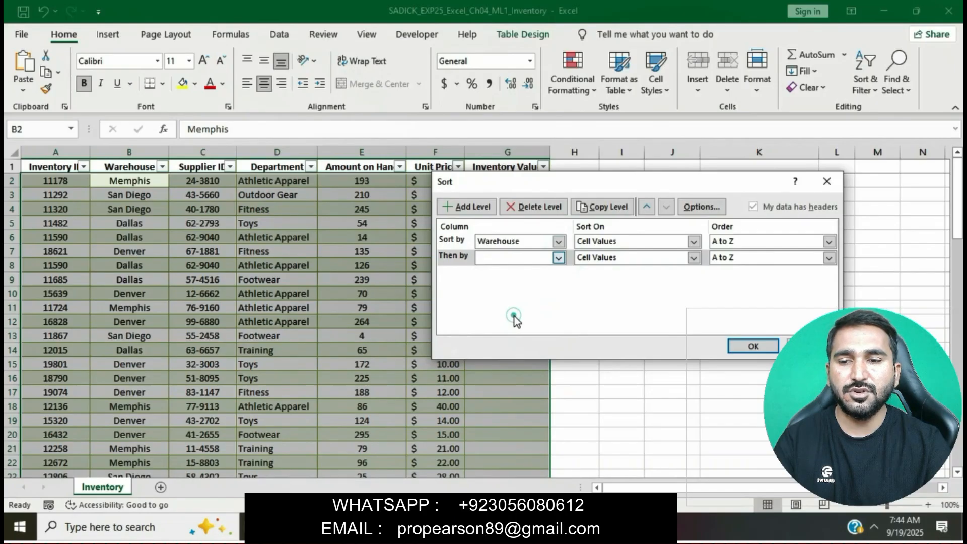
click(535, 527)
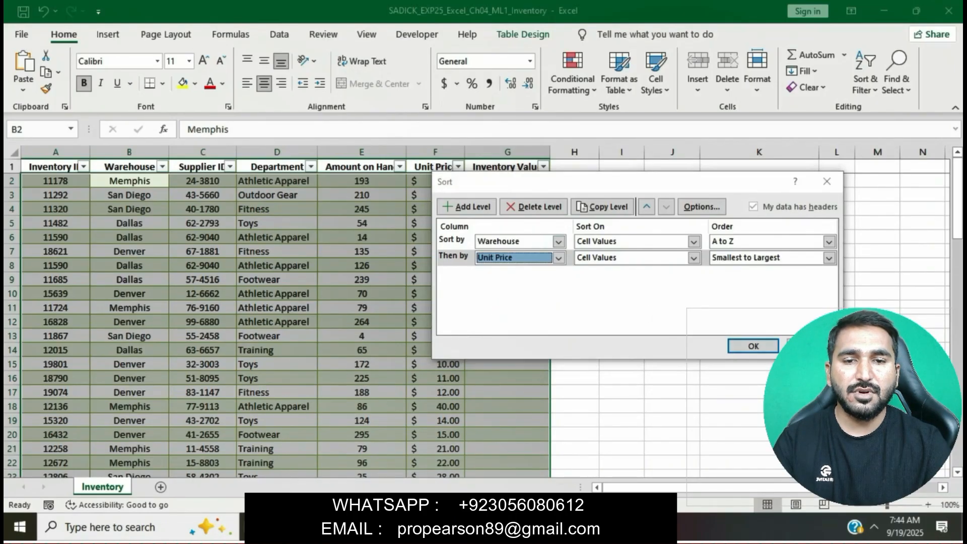
Step: Add a third sort level by Department using the custom order Training, Athletic Apparel, Footwear, Fitness, Outdoor Gear, Toys, and apply the sort
drag(284, 224, 453, 221)
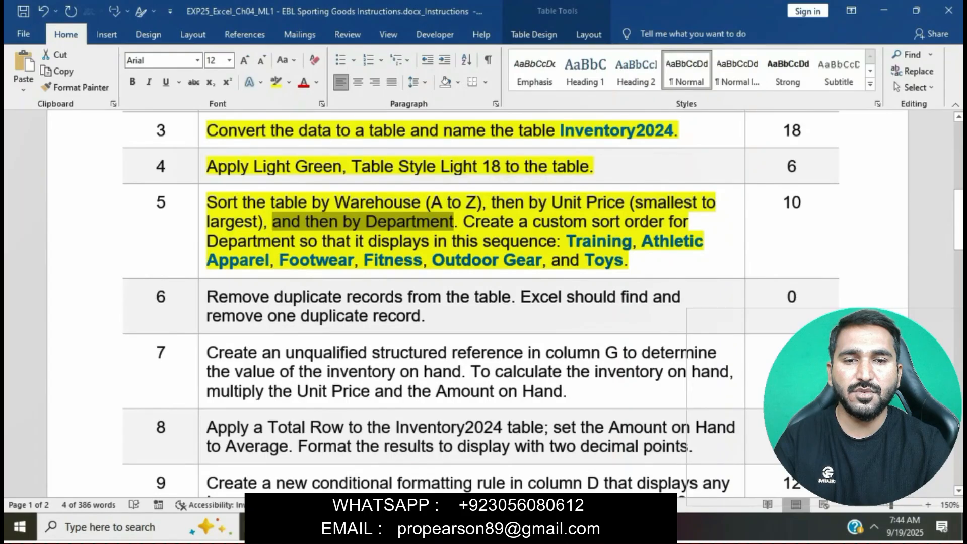
key(alt+Tab)
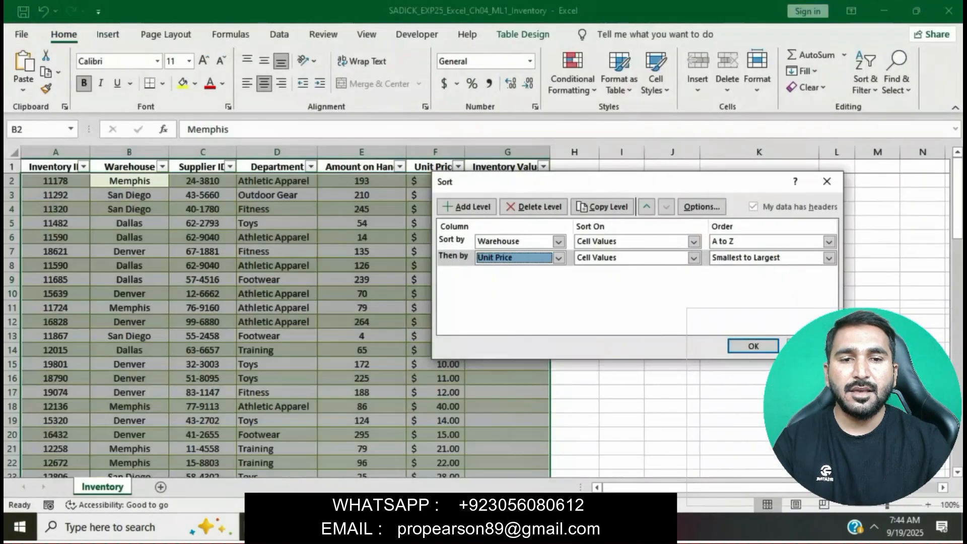
click(491, 207)
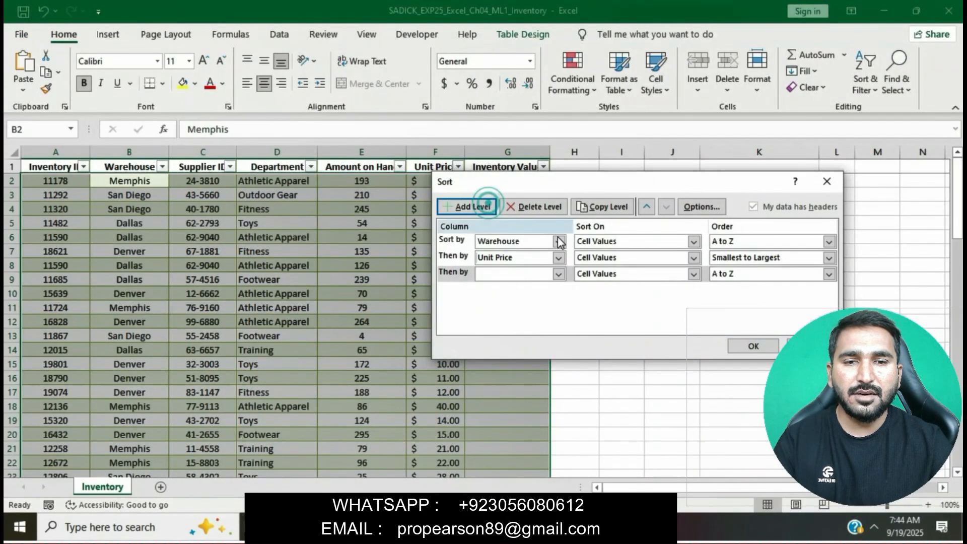
click(558, 273)
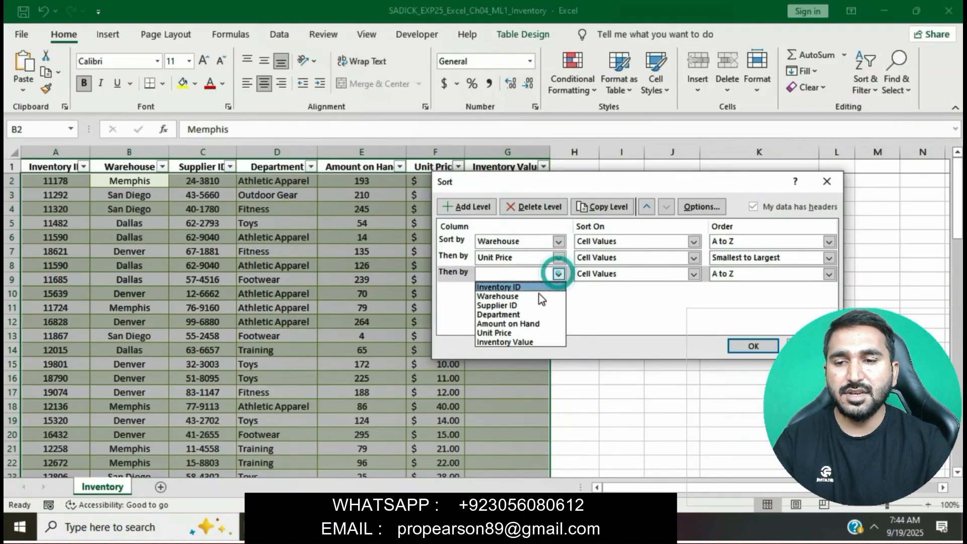
click(531, 314)
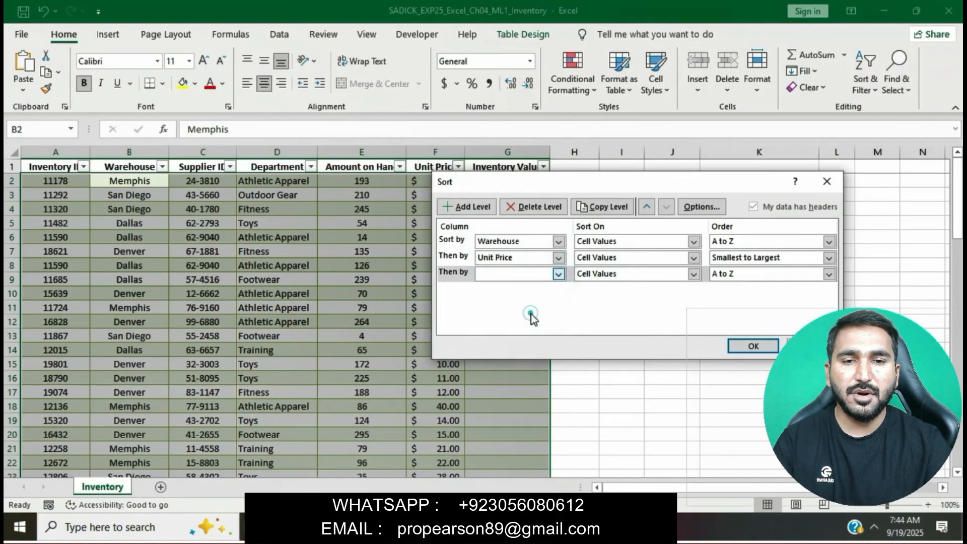
click(828, 274)
click(774, 305)
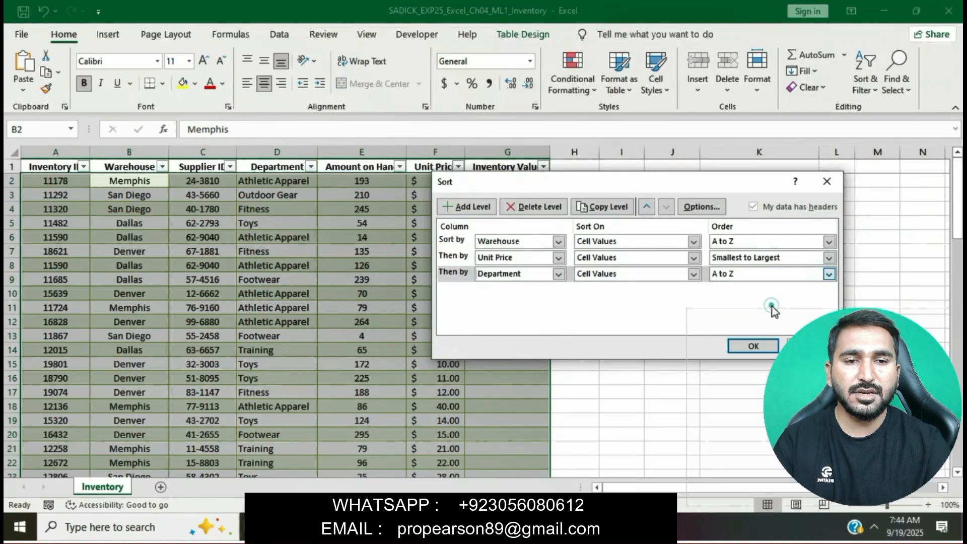
click(555, 280)
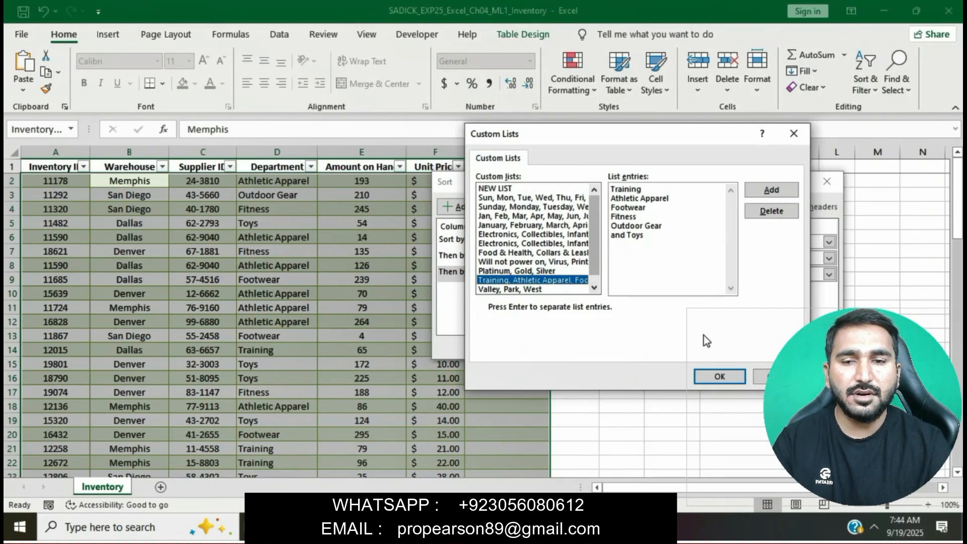
click(708, 375)
click(741, 340)
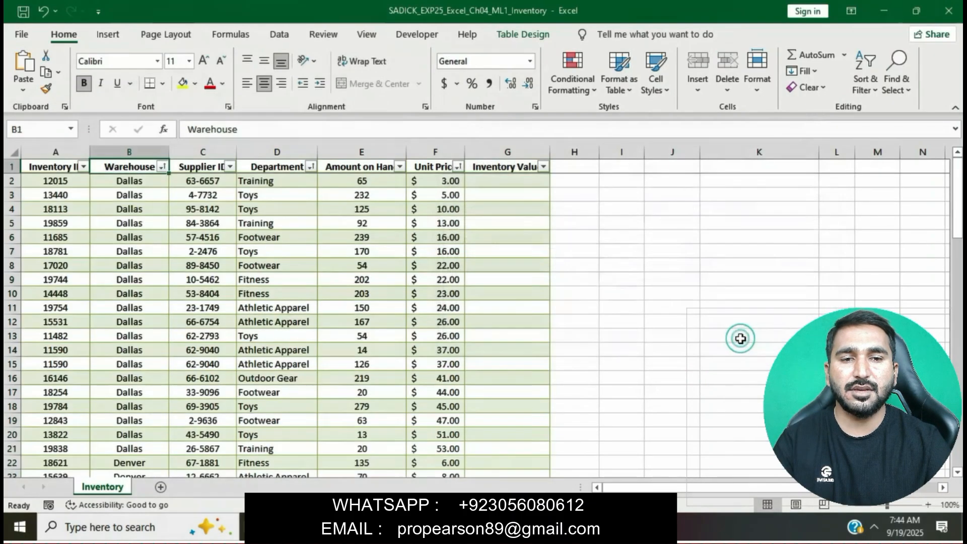
Step: Highlight instruction step 6, about removing duplicate records, in yellow
key(alt+Tab)
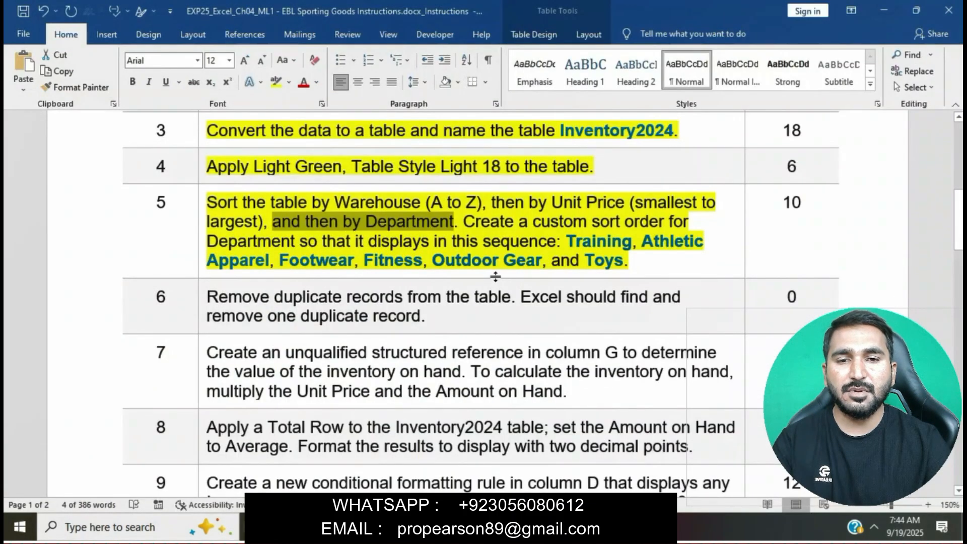
click(463, 236)
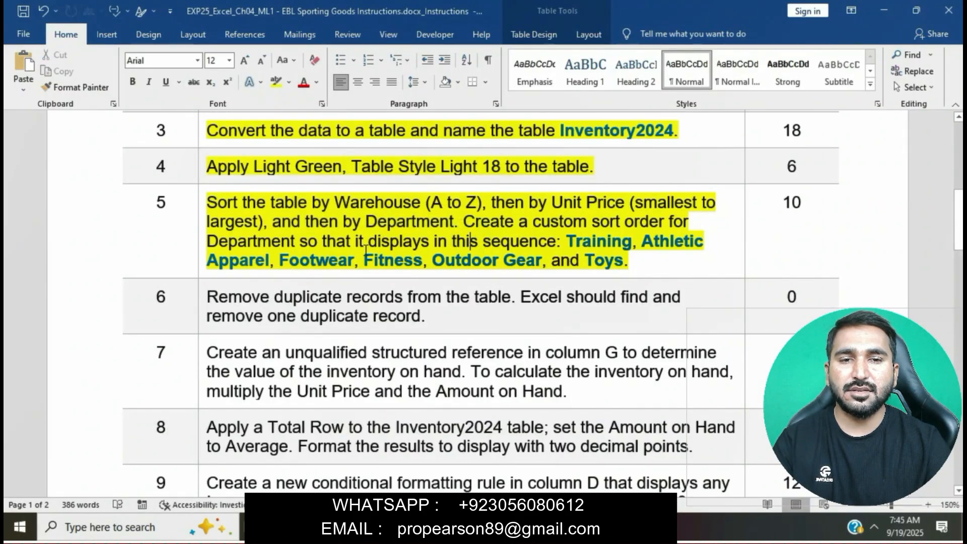
scroll(473, 249, down, 3)
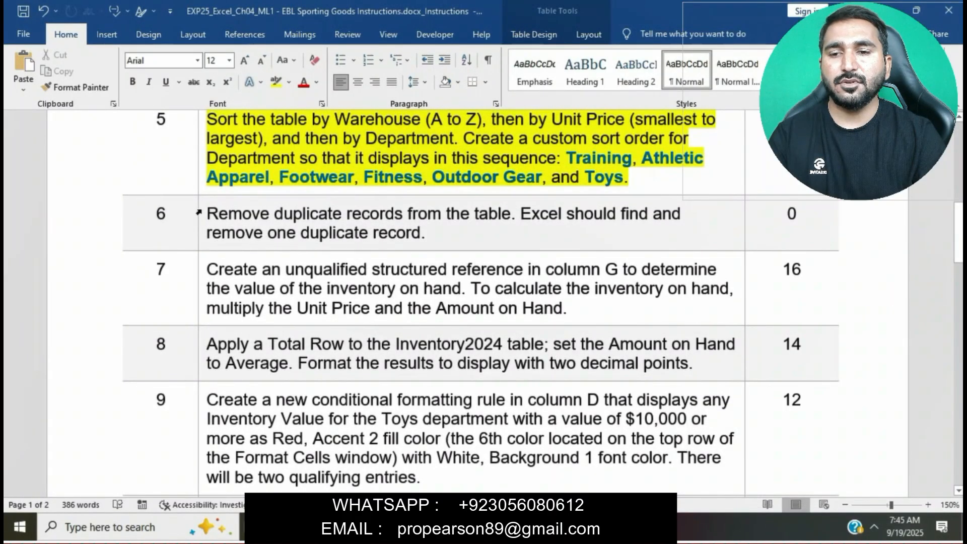
click(198, 212)
click(258, 188)
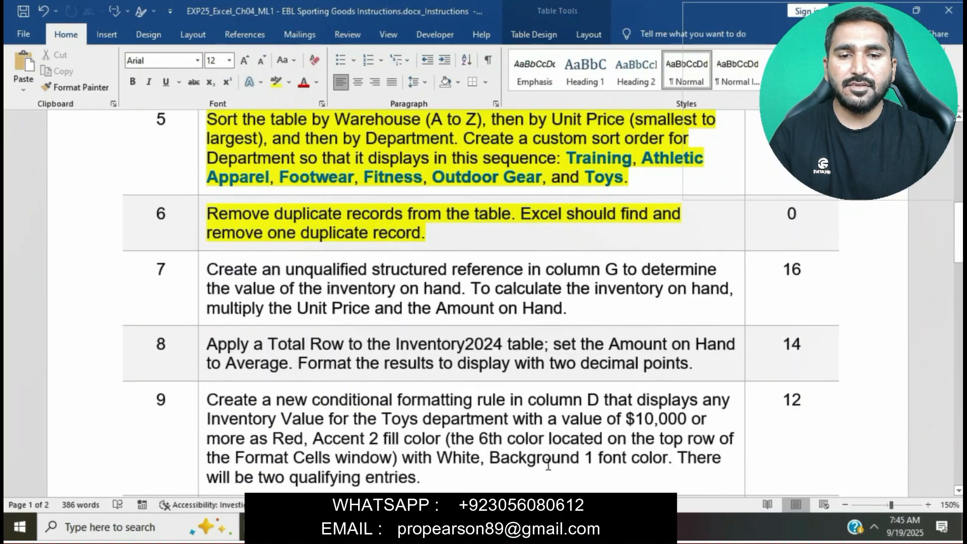
Step: Remove duplicate records from the Inventory2024 table, checking all columns
key(alt+Tab)
click(315, 326)
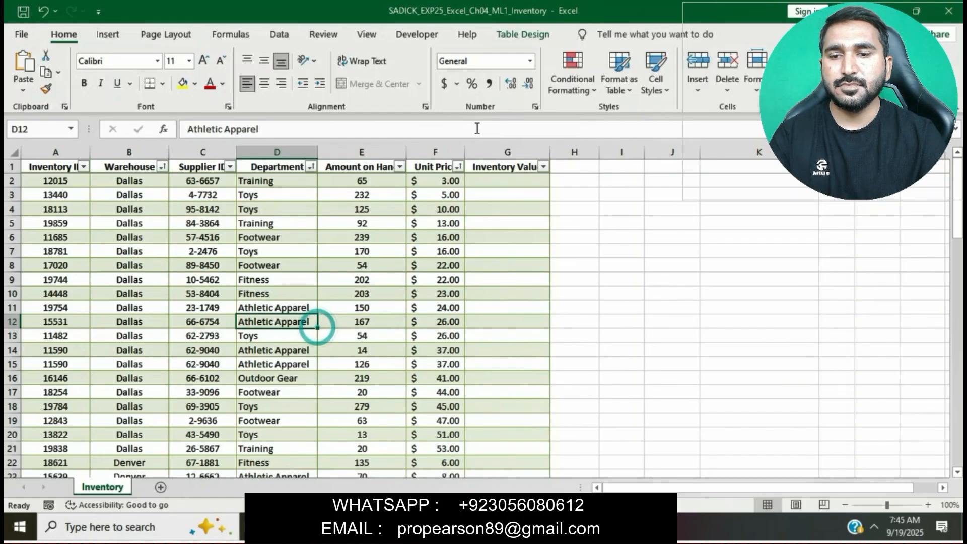
click(516, 37)
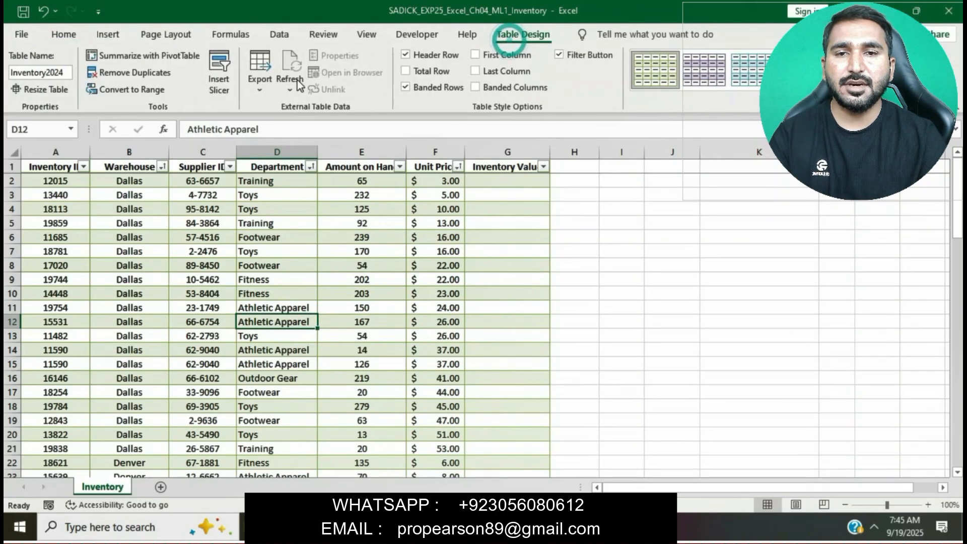
click(159, 74)
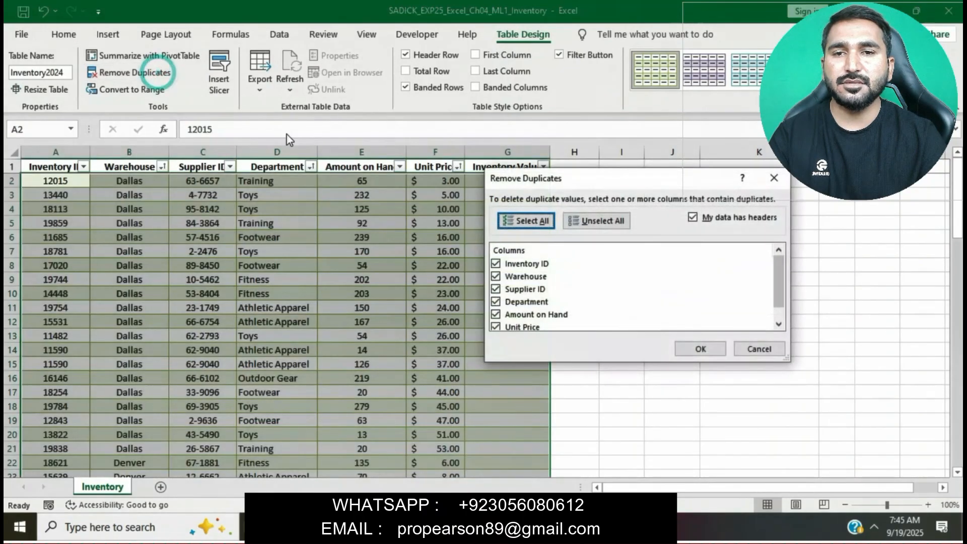
click(697, 348)
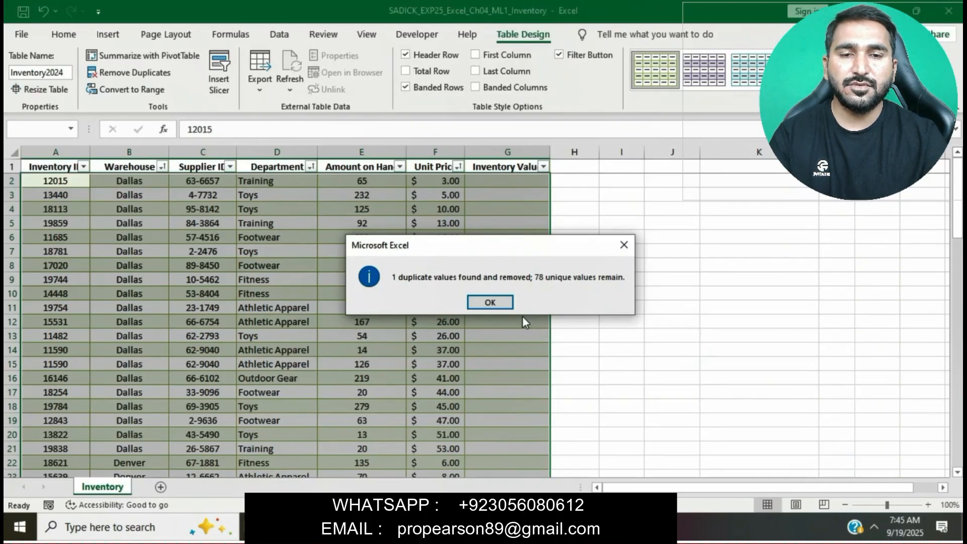
click(492, 302)
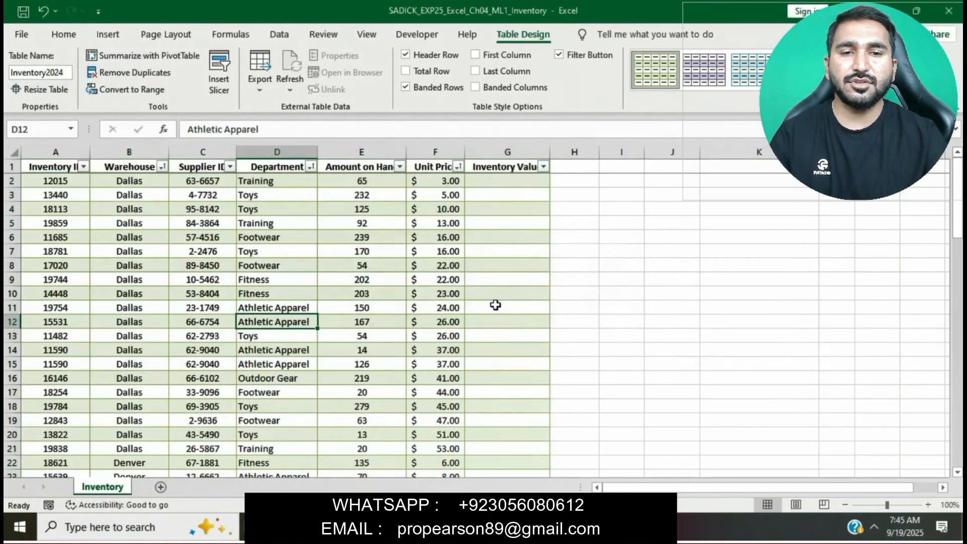
Step: Highlight instruction step 7, about the structured reference in column G, in yellow
key(alt+Tab)
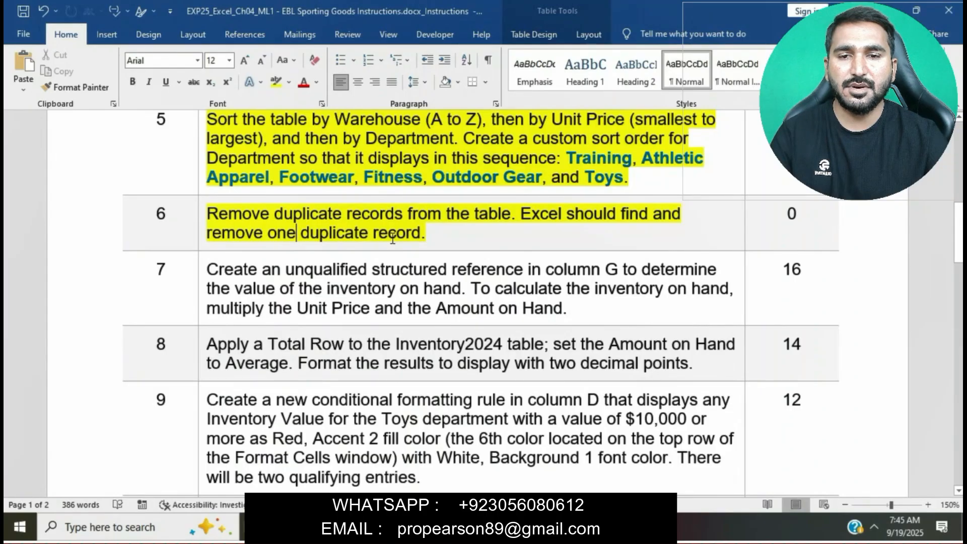
scroll(392, 237, down, 1)
scroll(392, 238, down, 1)
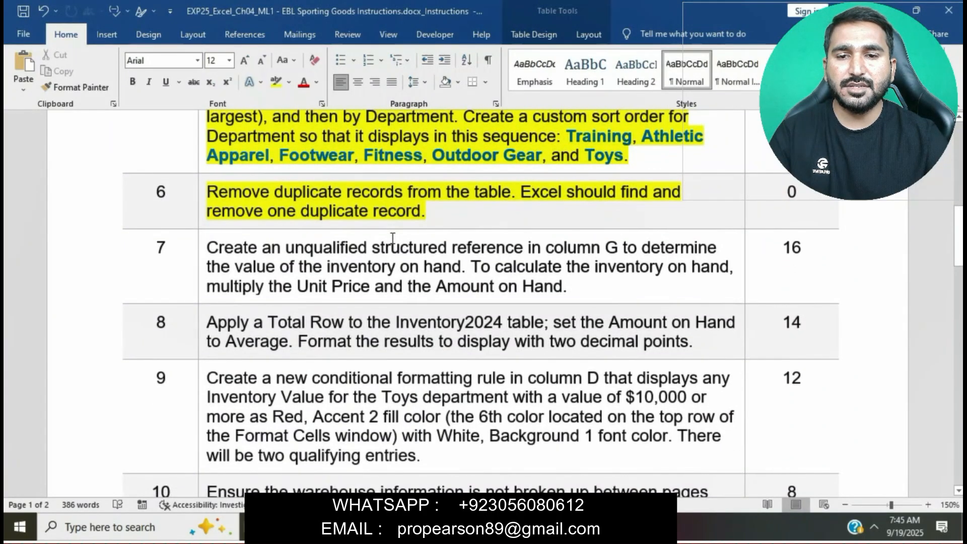
click(201, 257)
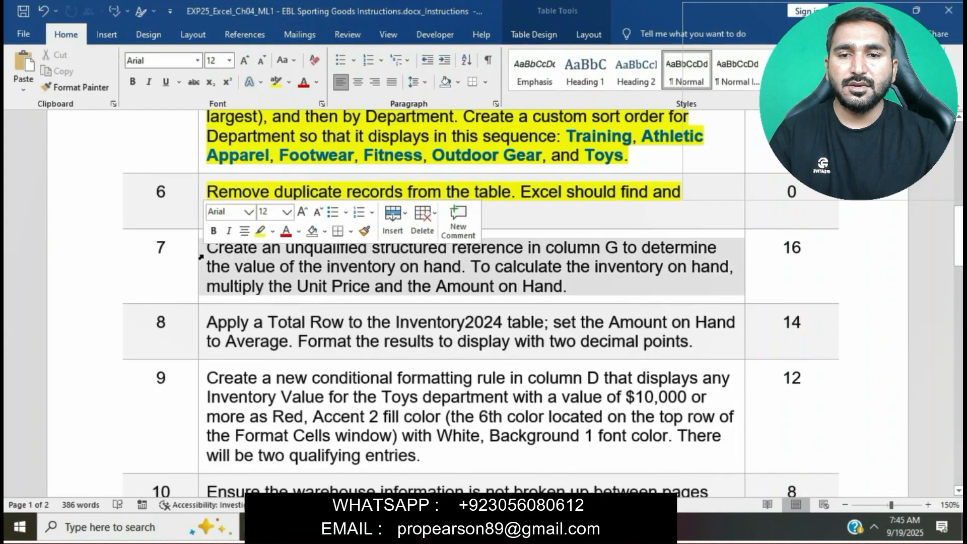
click(260, 235)
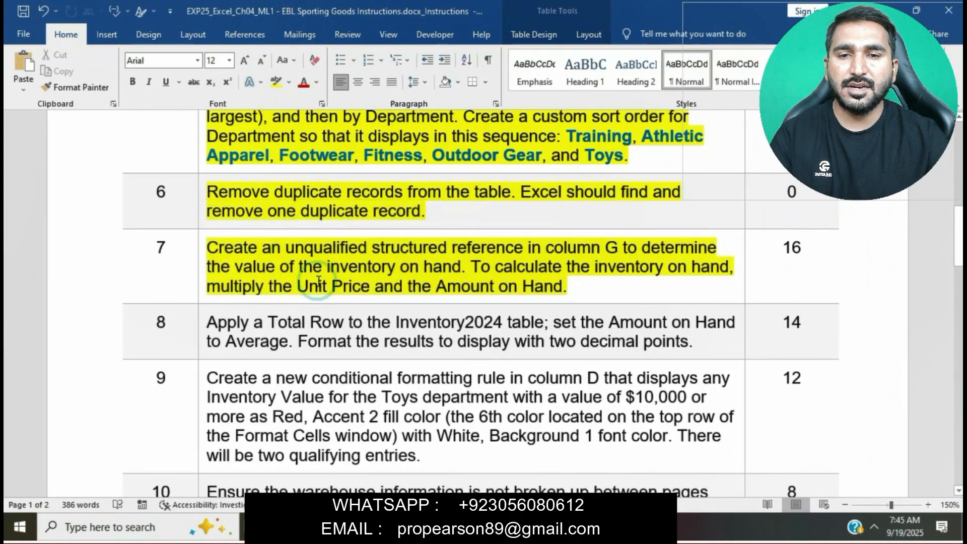
Step: Enter the formula =[@[Unit Price]]*[@[Amount on Hand]] in the Inventory Value column to fill the whole column
scroll(318, 282, down, 12)
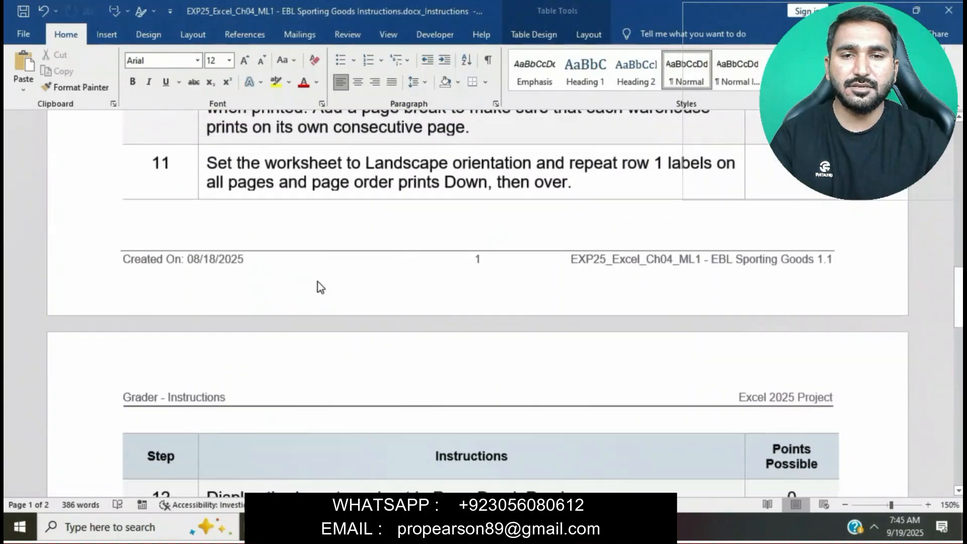
scroll(318, 281, up, 15)
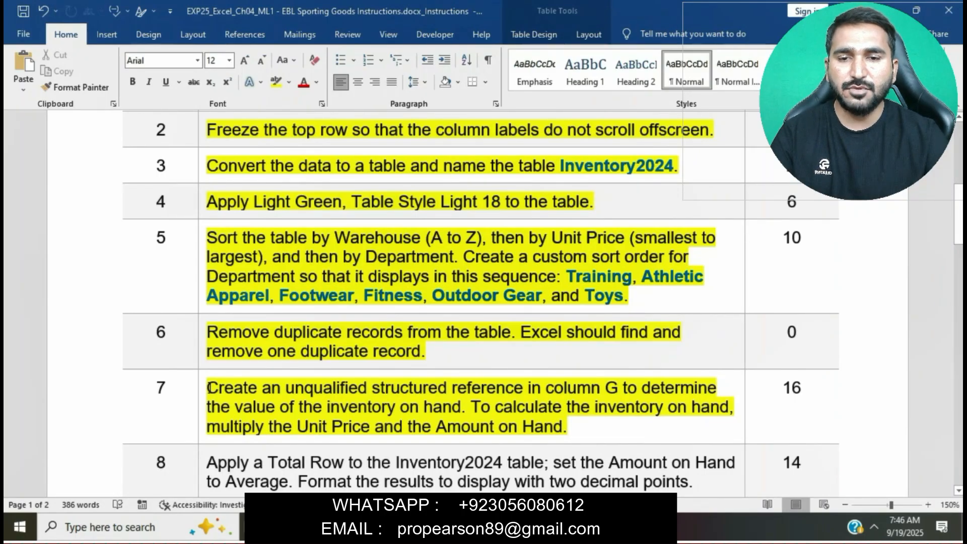
drag(209, 388, 568, 428)
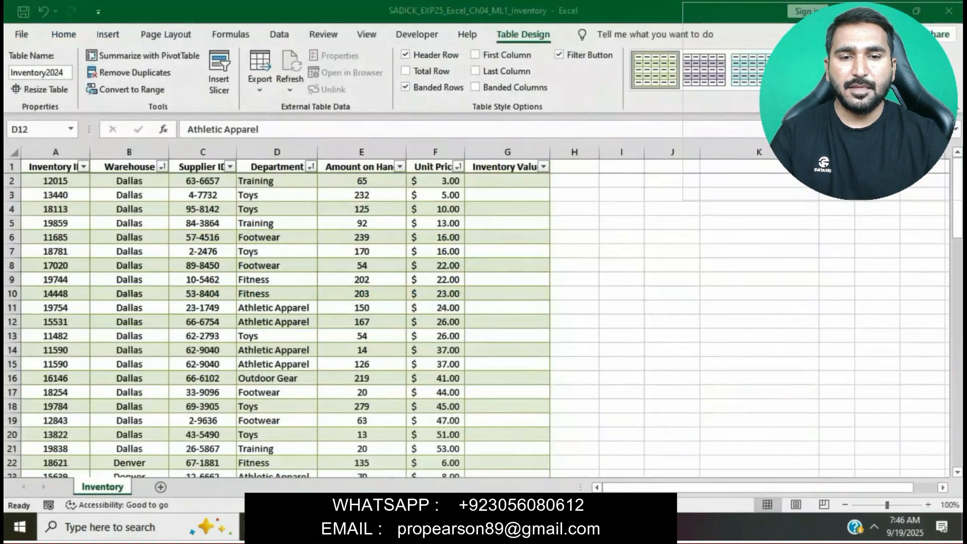
key(alt+Tab)
click(501, 180)
key(alt+Tab)
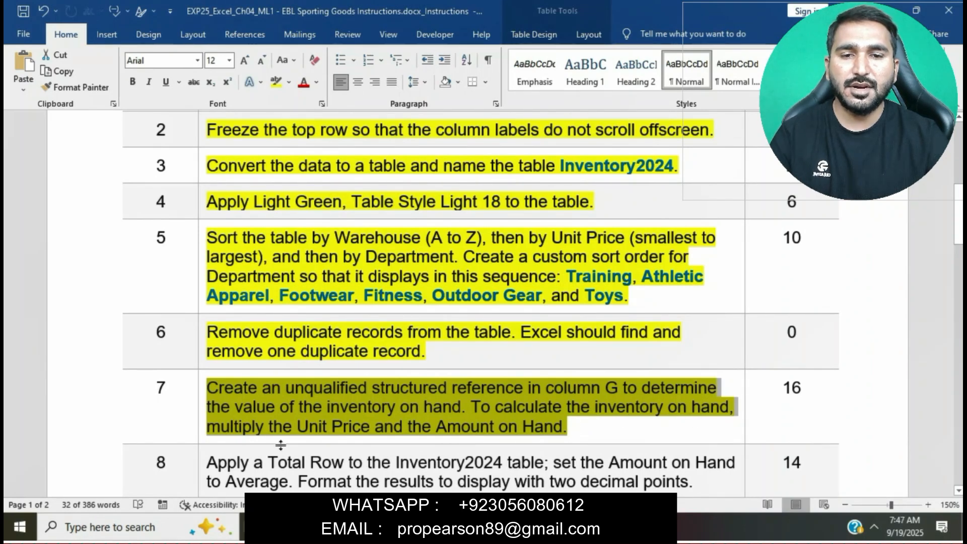
key(alt+Tab)
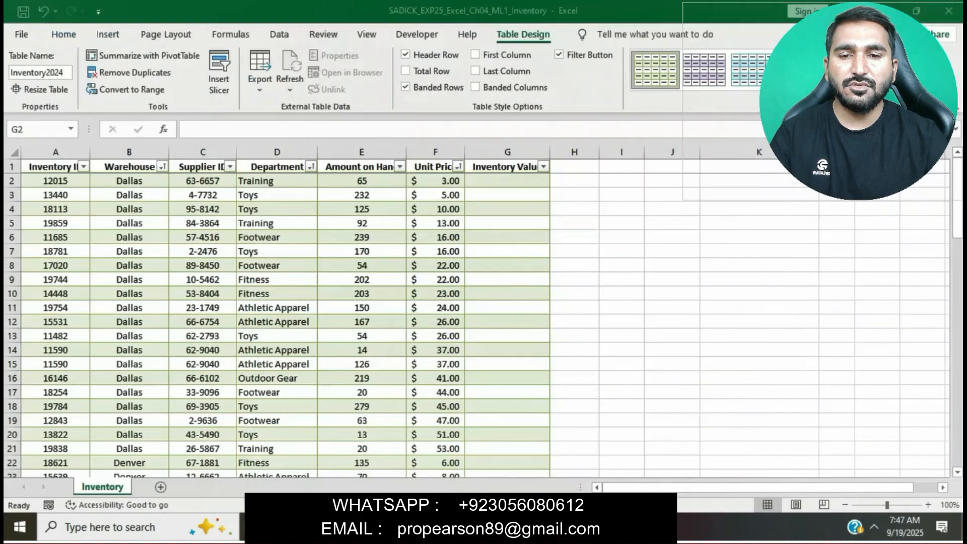
text(=)
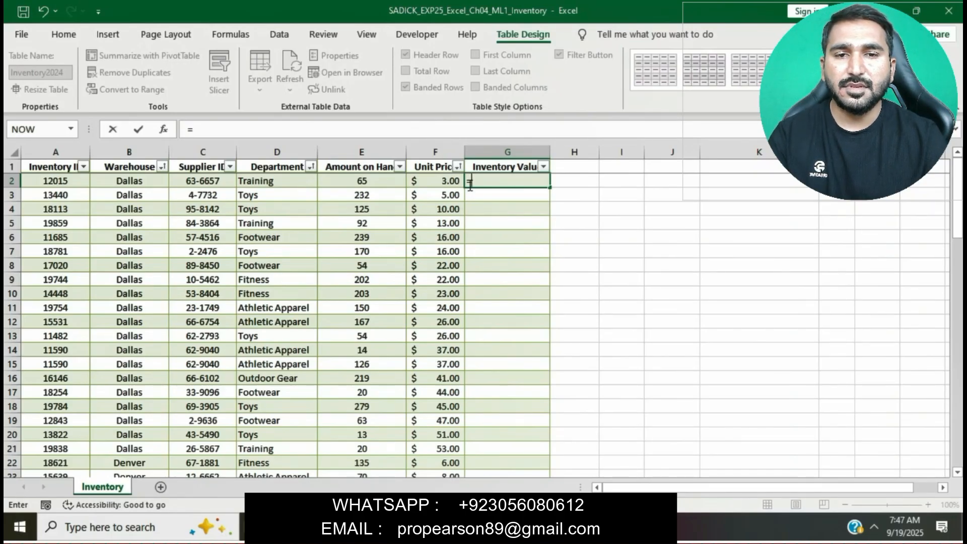
click(441, 182)
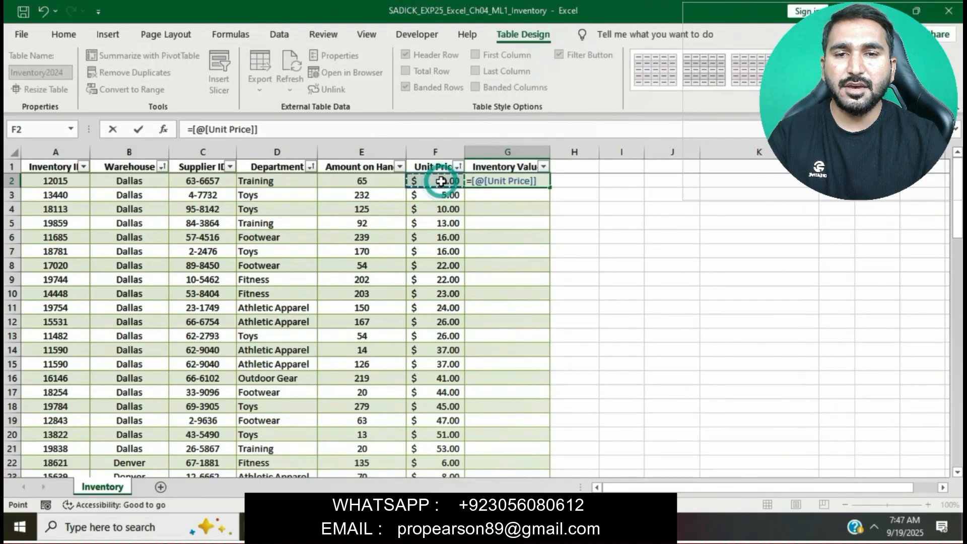
text(*)
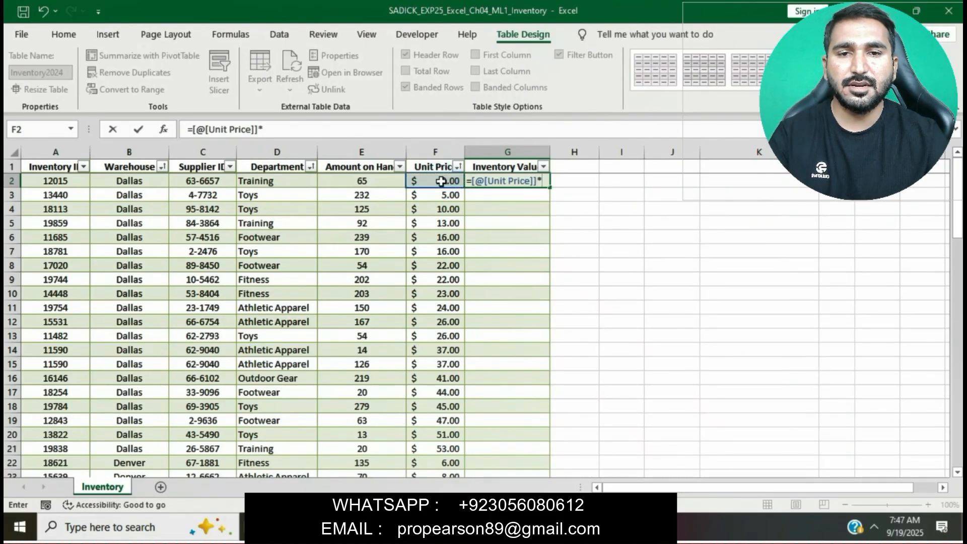
click(373, 180)
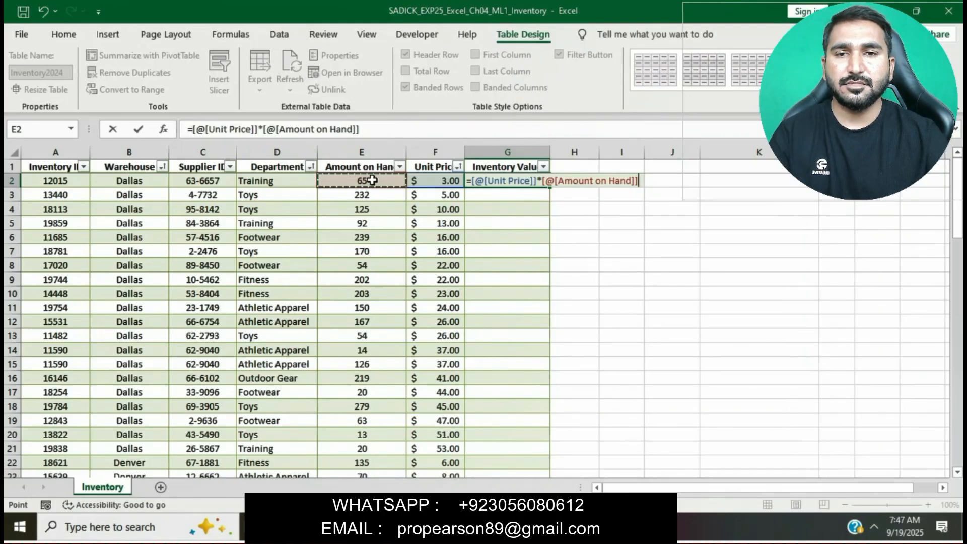
key(Return)
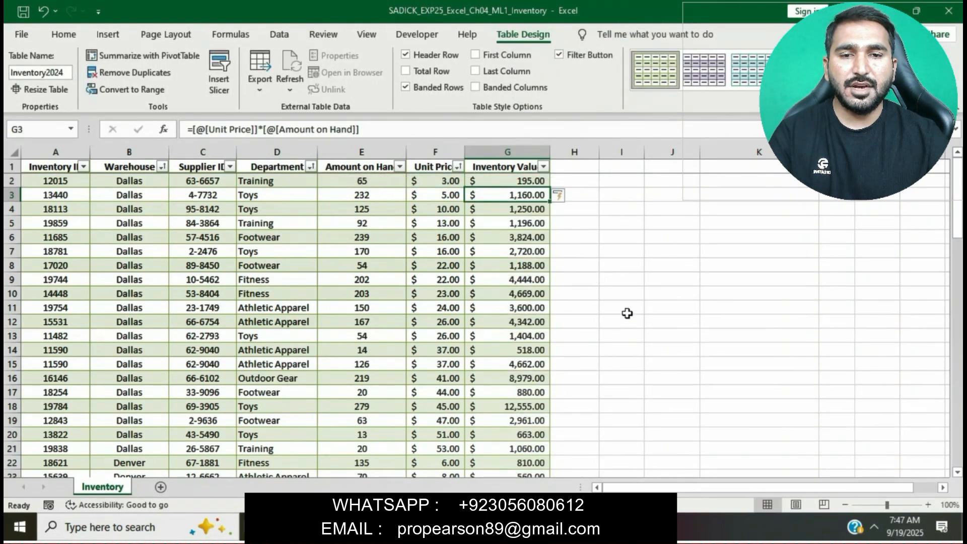
Step: Highlight instruction step 8, about the Total Row, in yellow
key(alt+Tab)
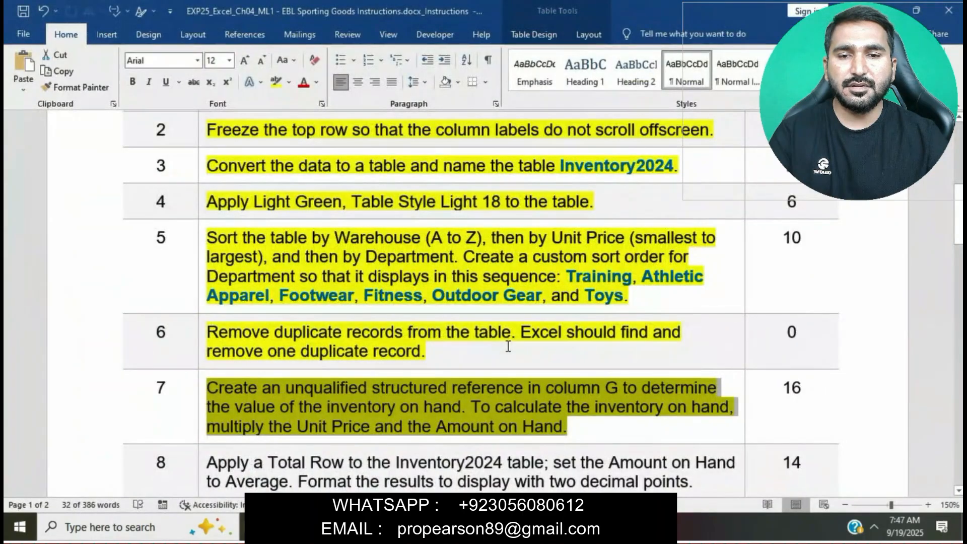
click(508, 370)
scroll(509, 348, down, 2)
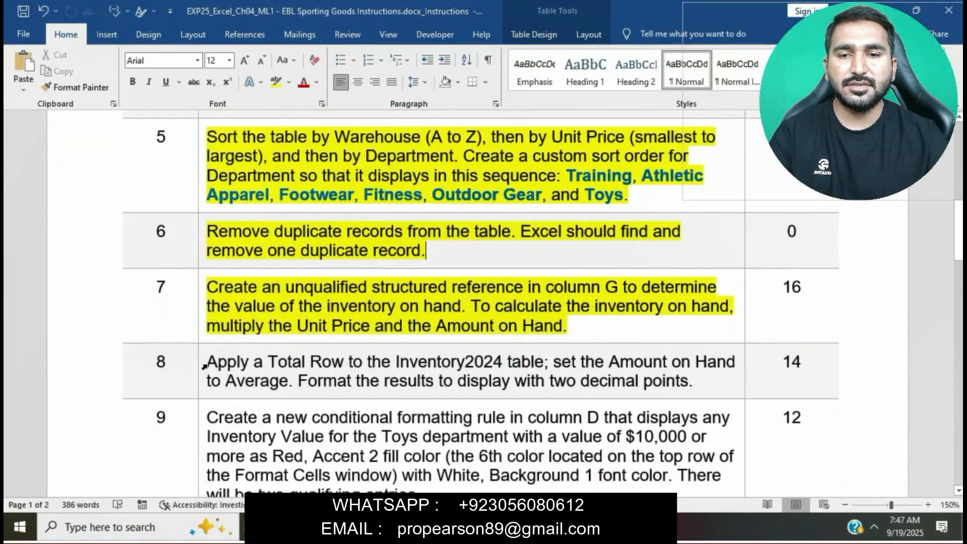
click(198, 375)
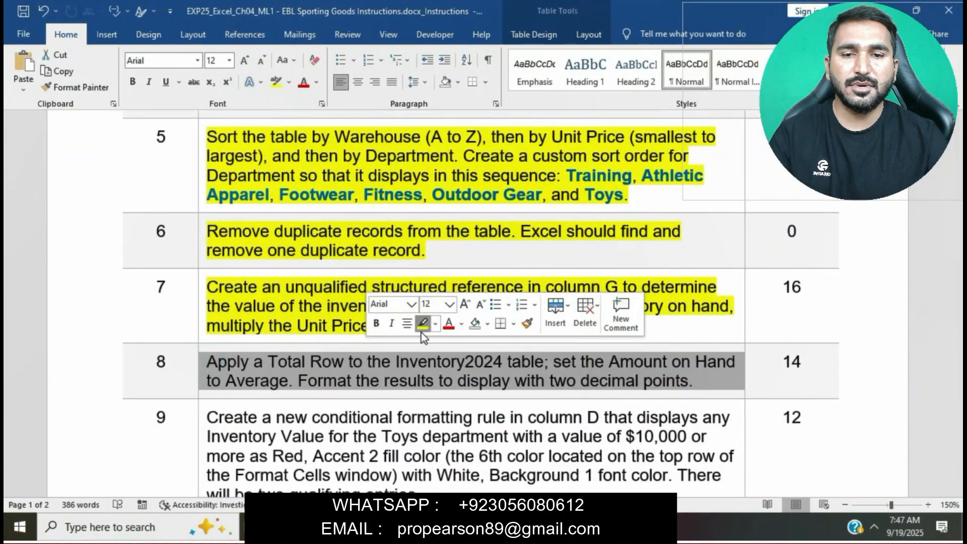
click(422, 323)
click(359, 391)
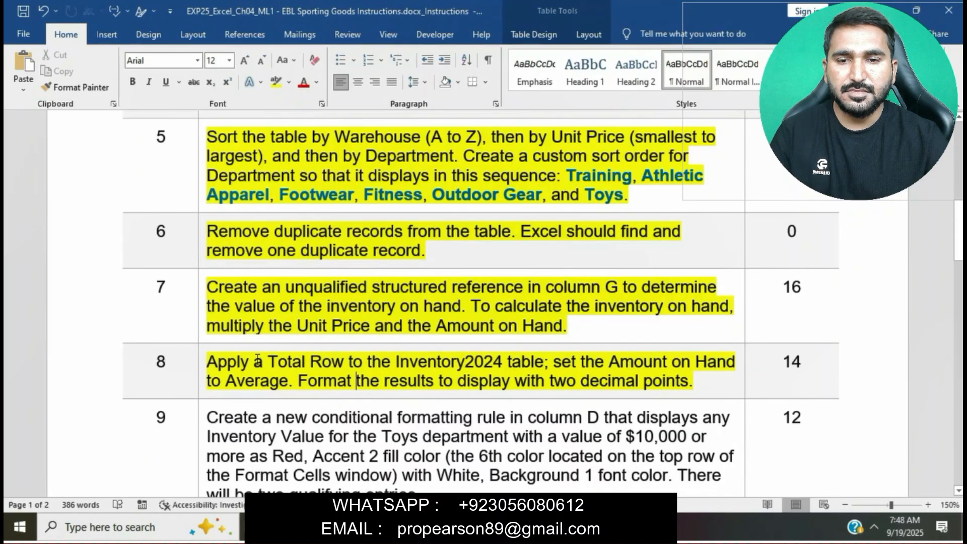
Step: Add a Total Row to the Inventory2024 table
drag(211, 374, 272, 372)
click(271, 371)
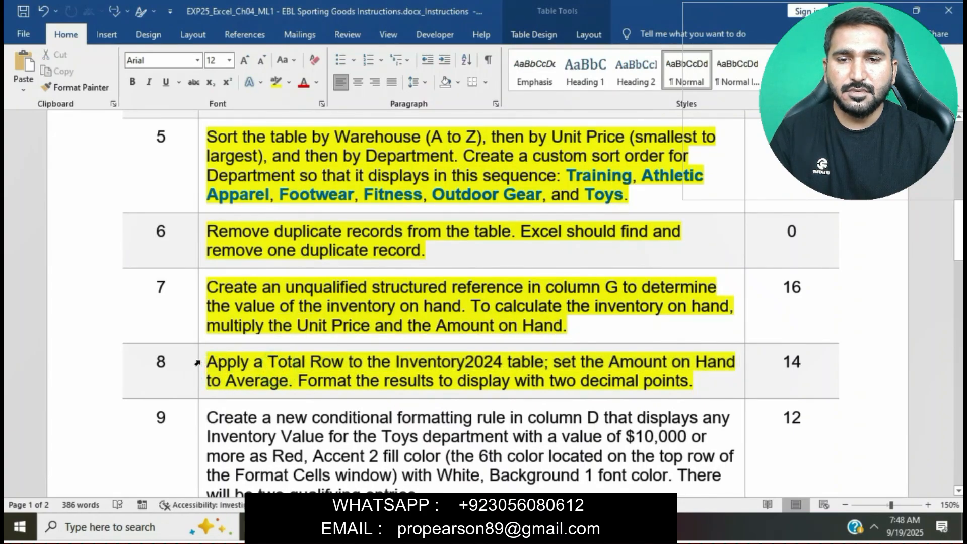
mouse_move(207, 361)
mouse_down()
mouse_move(338, 363)
mouse_move(207, 360)
mouse_up()
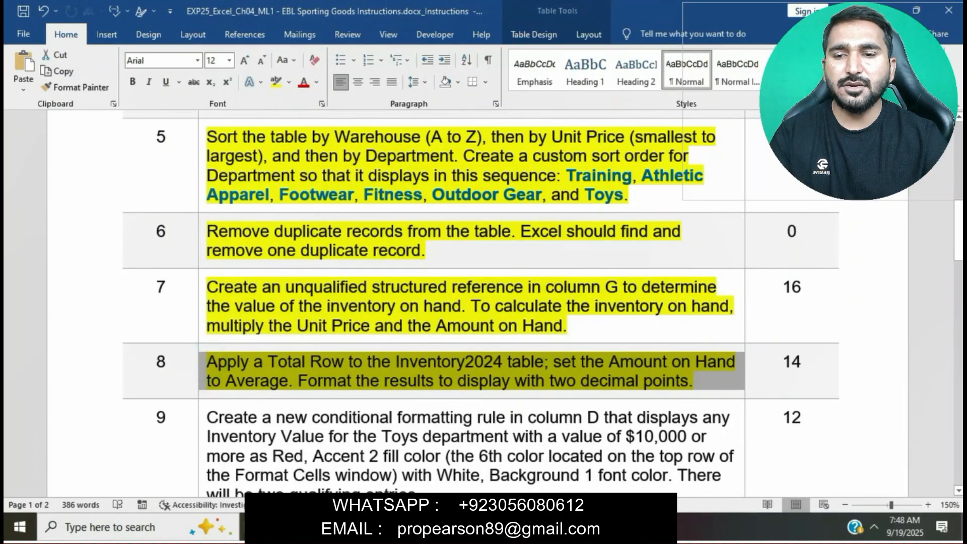
key(alt+Tab)
click(461, 378)
scroll(465, 375, down, 5)
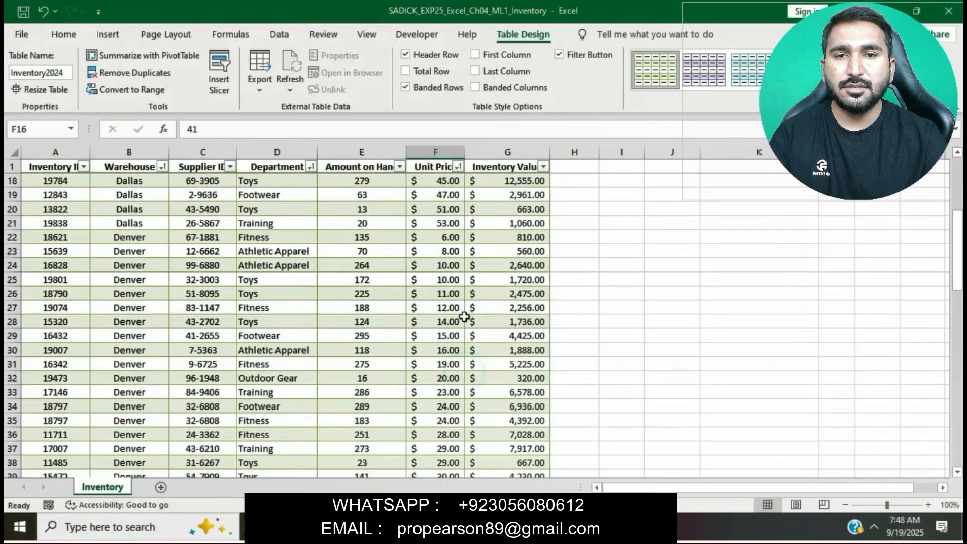
click(405, 70)
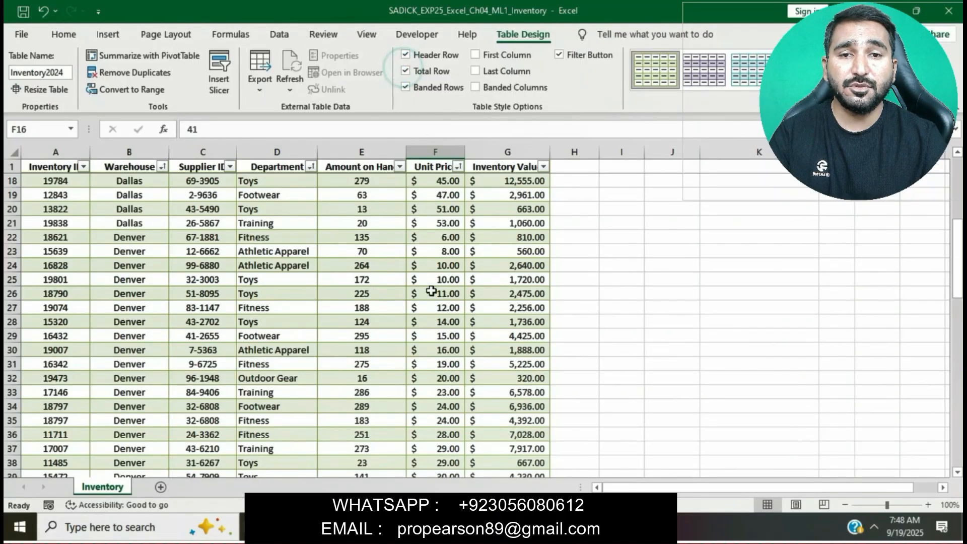
scroll(432, 291, down, 17)
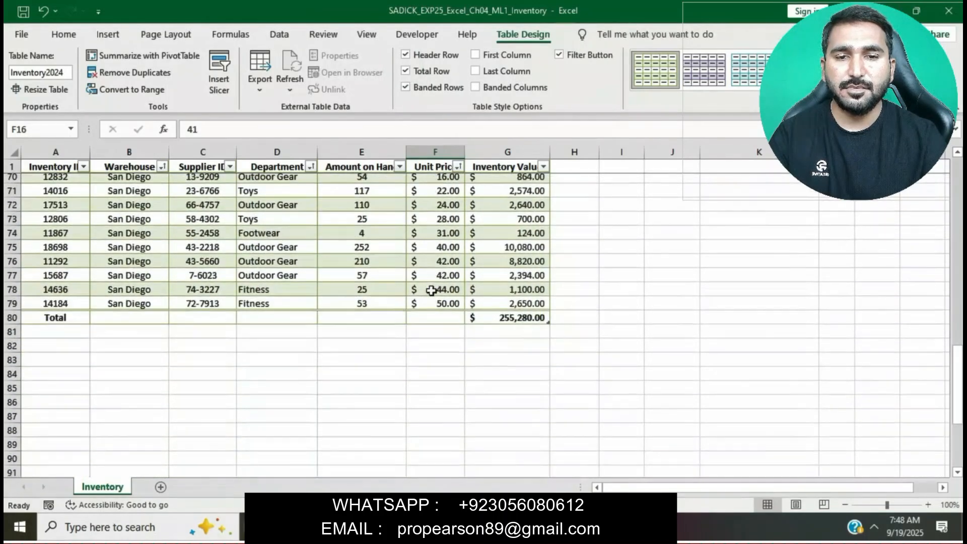
Step: Set the Total Row's Amount on Hand cell to Average
click(514, 527)
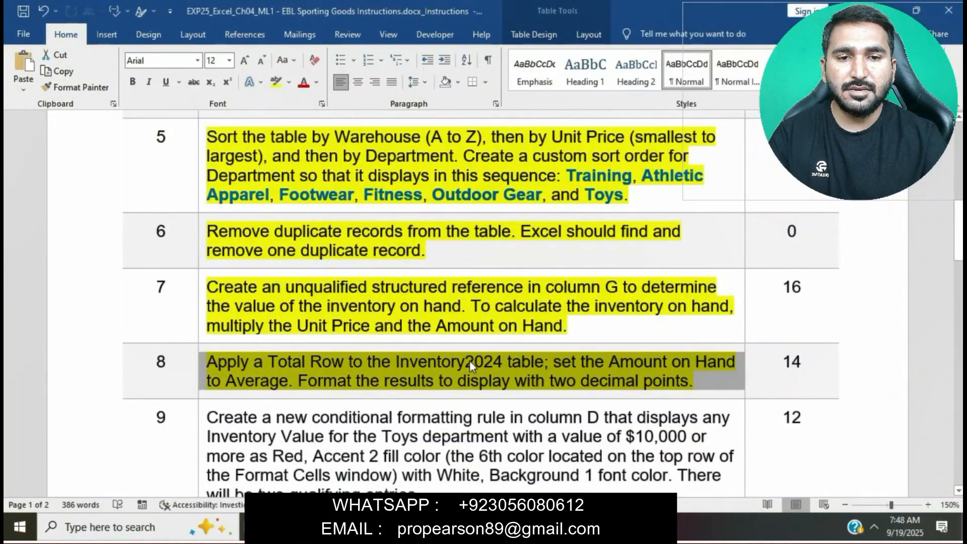
click(532, 367)
drag(553, 363, 408, 382)
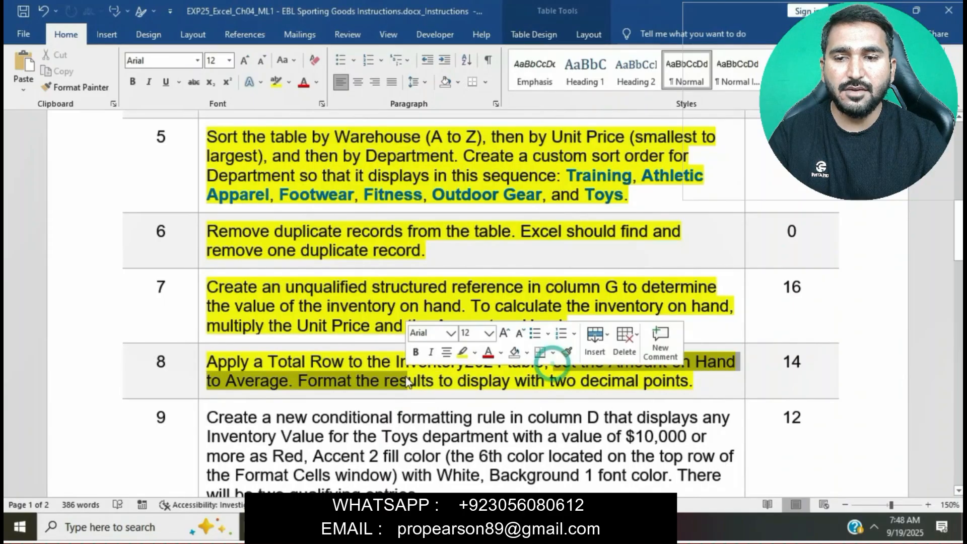
click(298, 374)
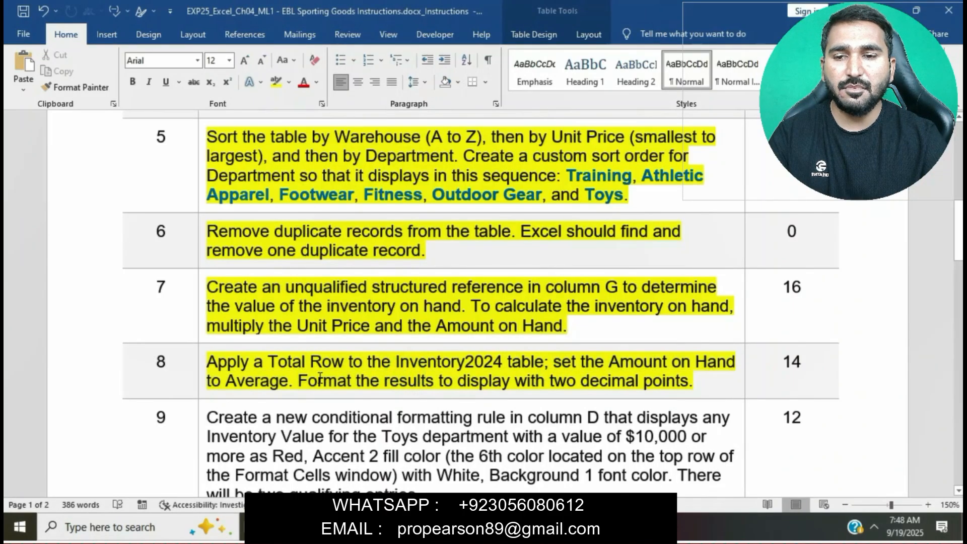
click(539, 527)
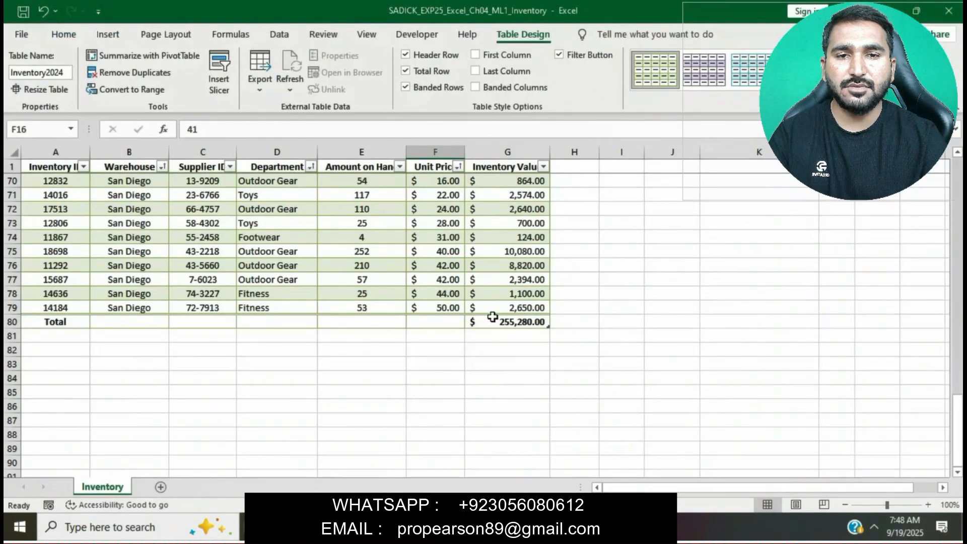
click(362, 320)
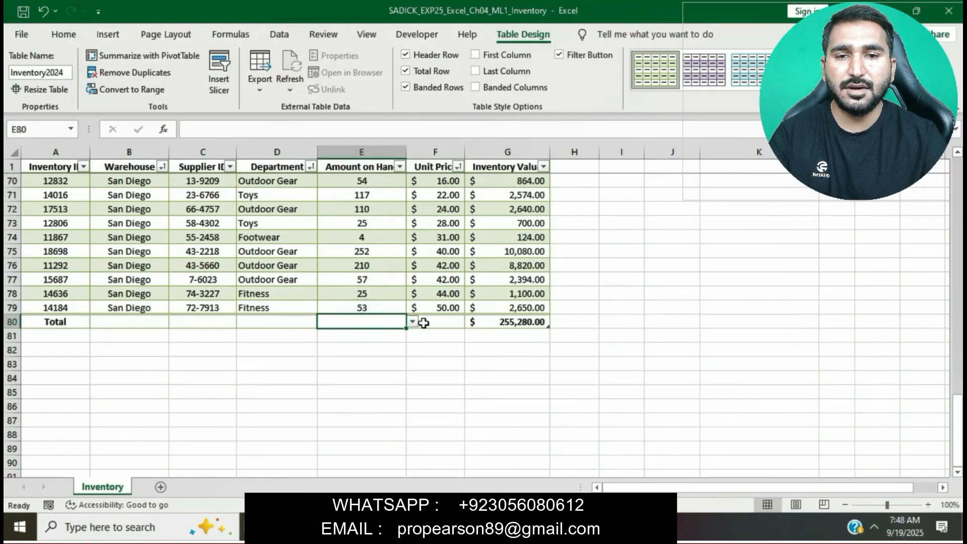
click(413, 323)
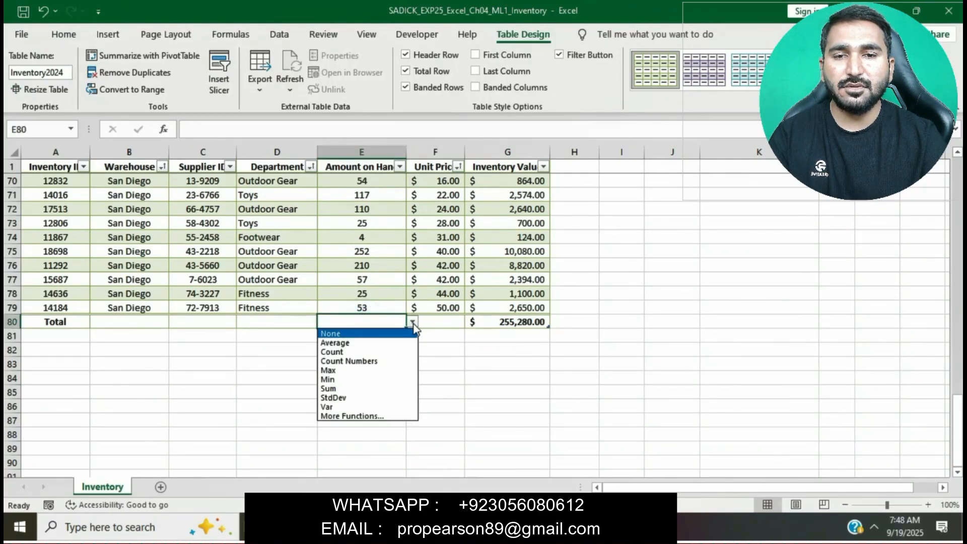
click(368, 343)
Step: Format the Amount on Hand average in the Total Row to display two decimal places
key(alt+Tab)
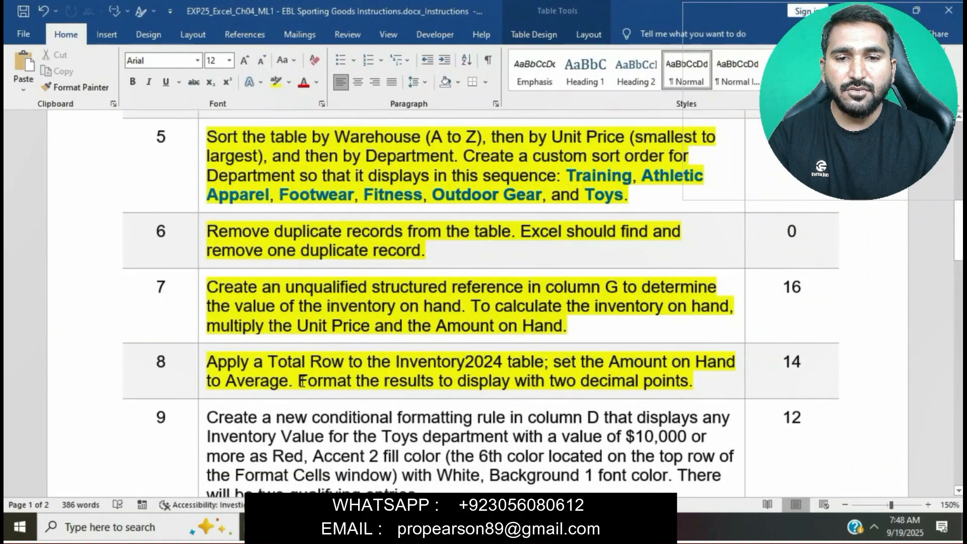
drag(300, 383, 649, 385)
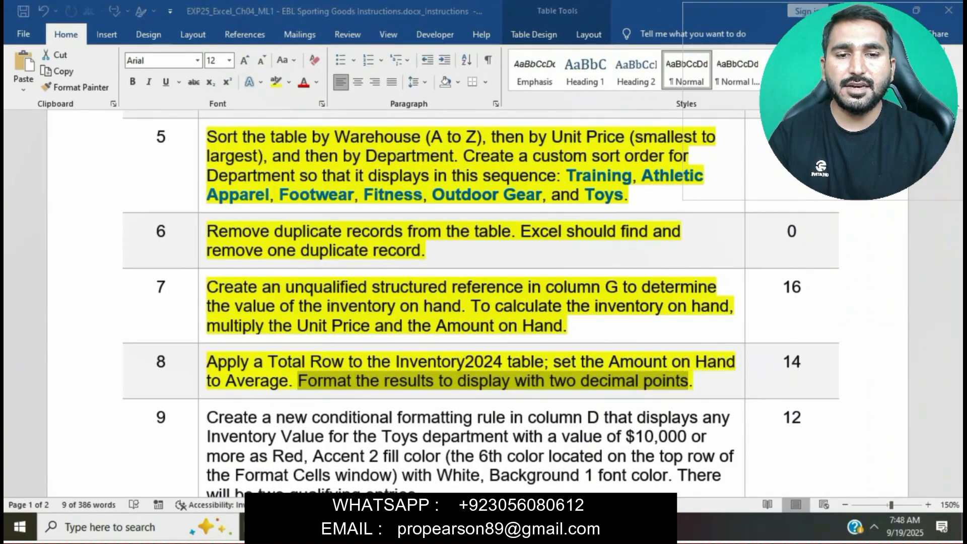
key(alt+Tab)
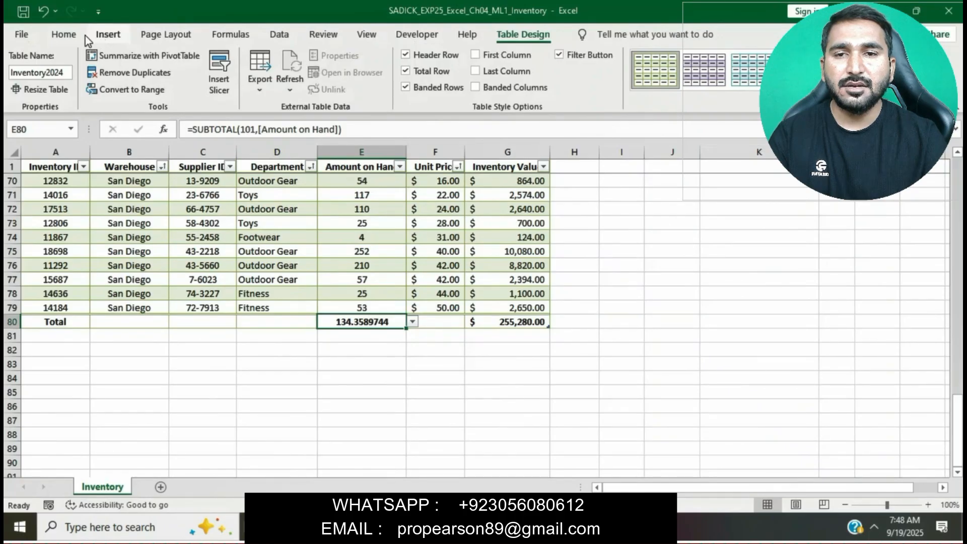
click(66, 34)
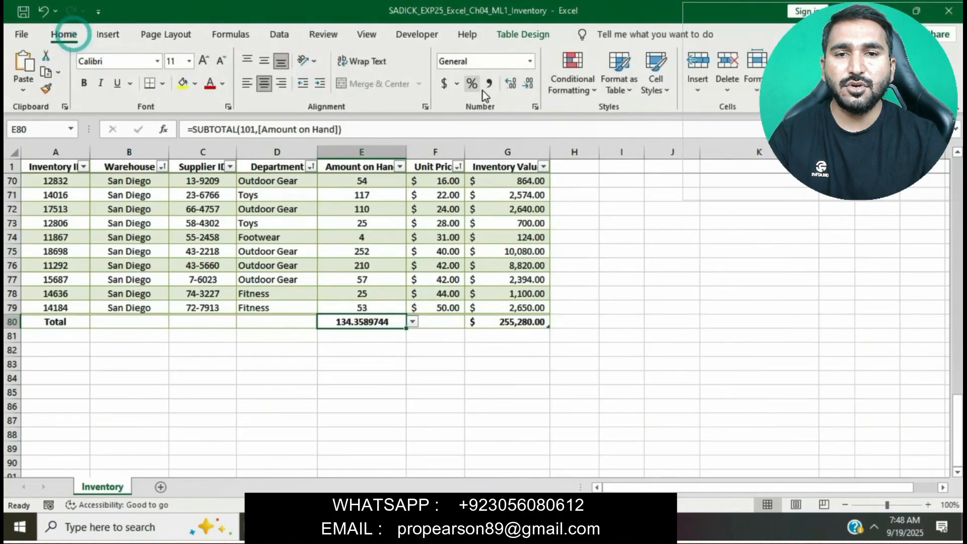
click(510, 83)
click(526, 84)
click(526, 84)
click(526, 83)
click(526, 83)
click(526, 83)
click(526, 84)
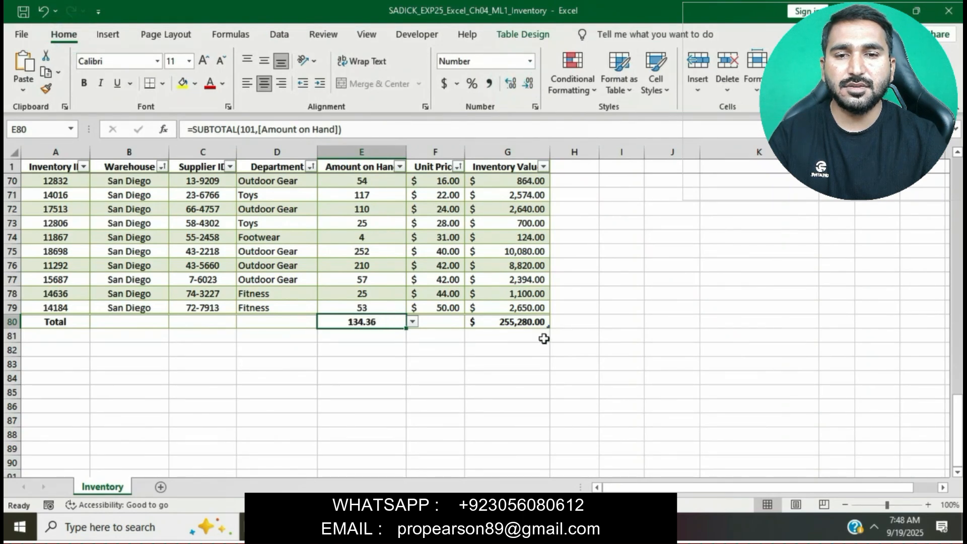
click(557, 396)
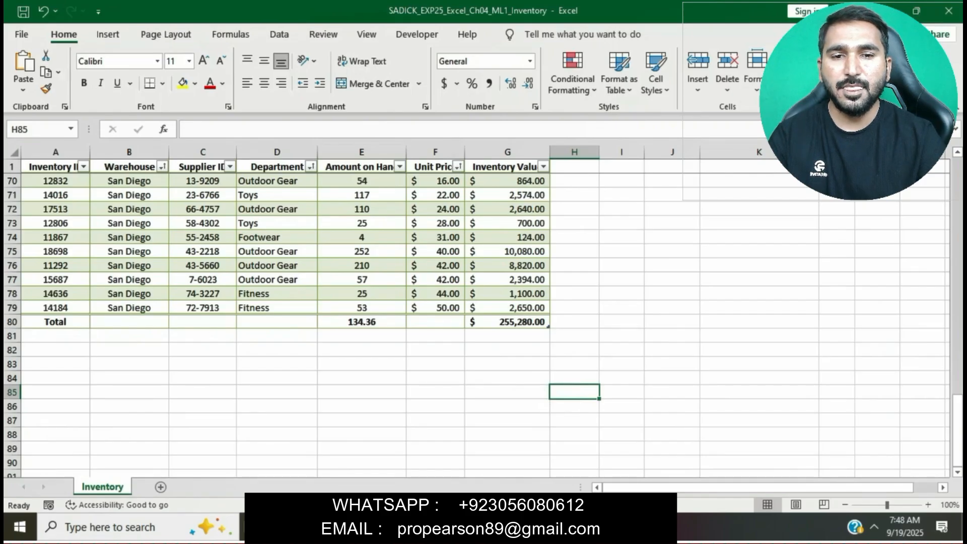
Step: Save the workbook to the Desktop under its current file name
key(alt+Tab)
scroll(491, 373, down, 3)
scroll(492, 374, down, 5)
scroll(493, 373, up, 10)
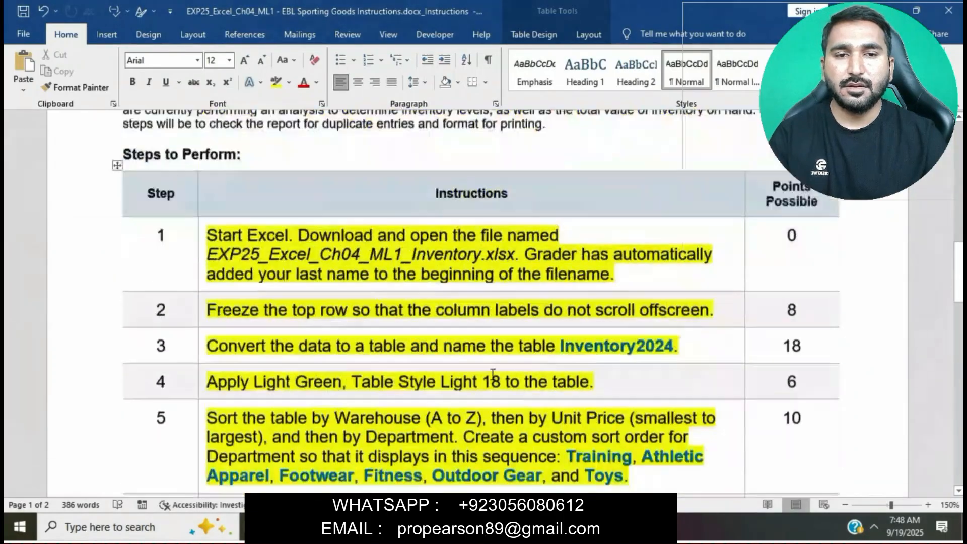
scroll(493, 373, up, 3)
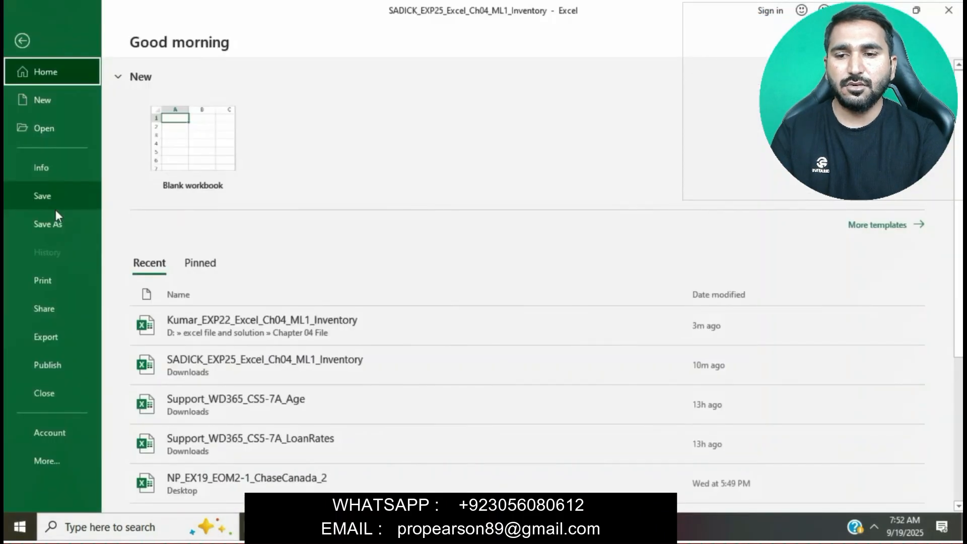
click(57, 223)
click(486, 304)
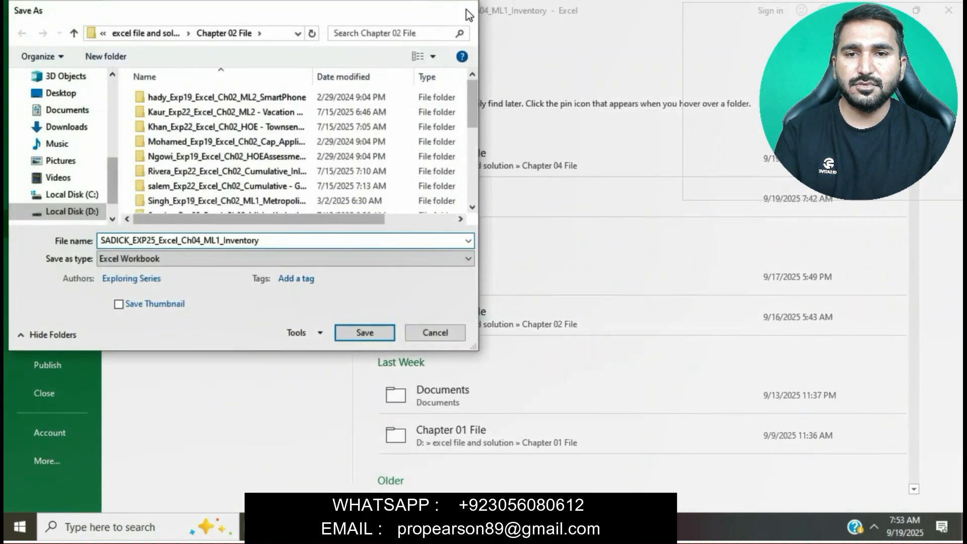
click(467, 10)
click(479, 278)
click(72, 125)
click(356, 328)
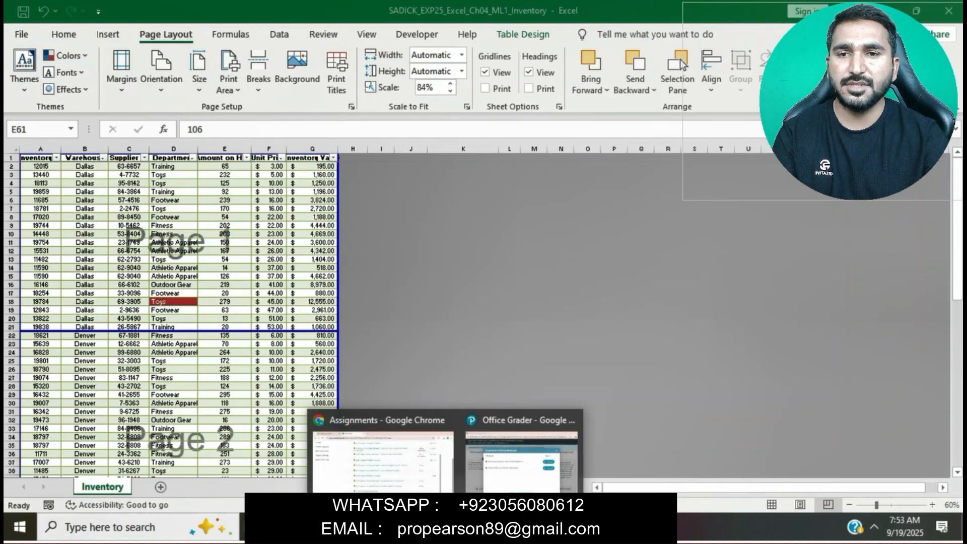
Step: Upload the saved workbook in the Office Grader page and submit it for grading
click(504, 479)
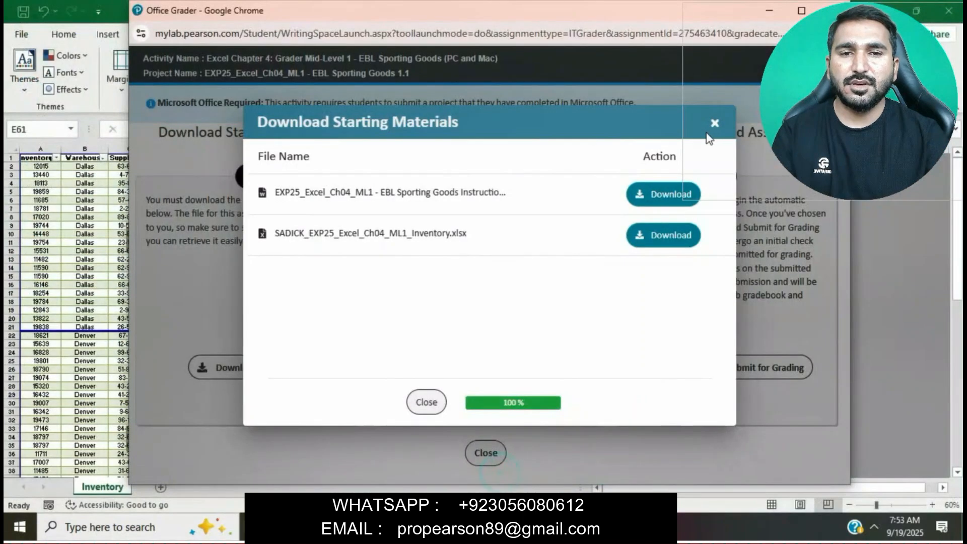
click(713, 130)
click(675, 367)
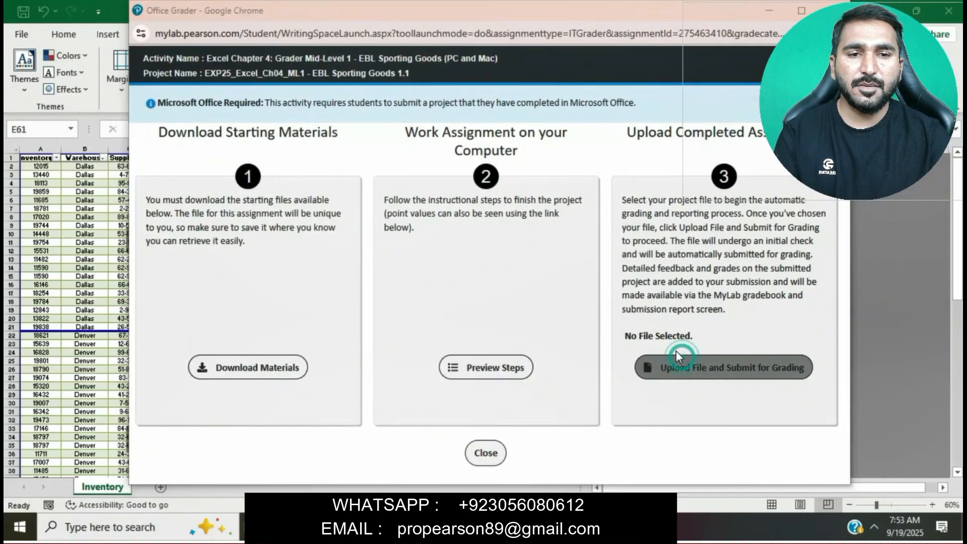
click(324, 183)
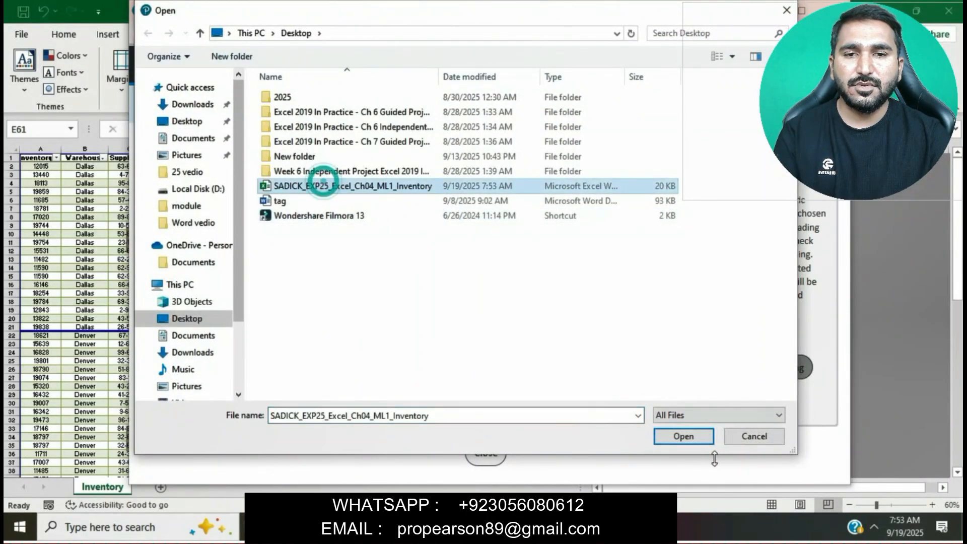
click(703, 438)
click(667, 379)
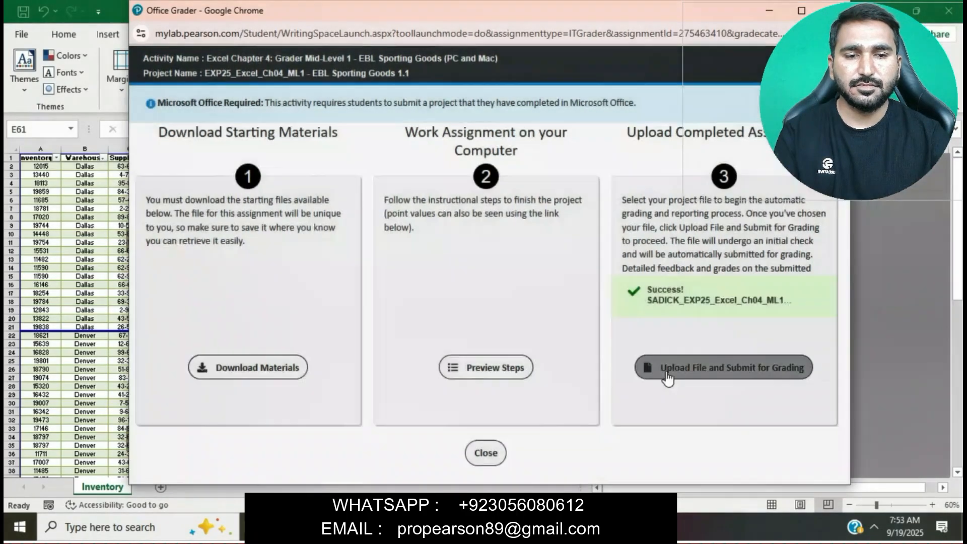
click(663, 371)
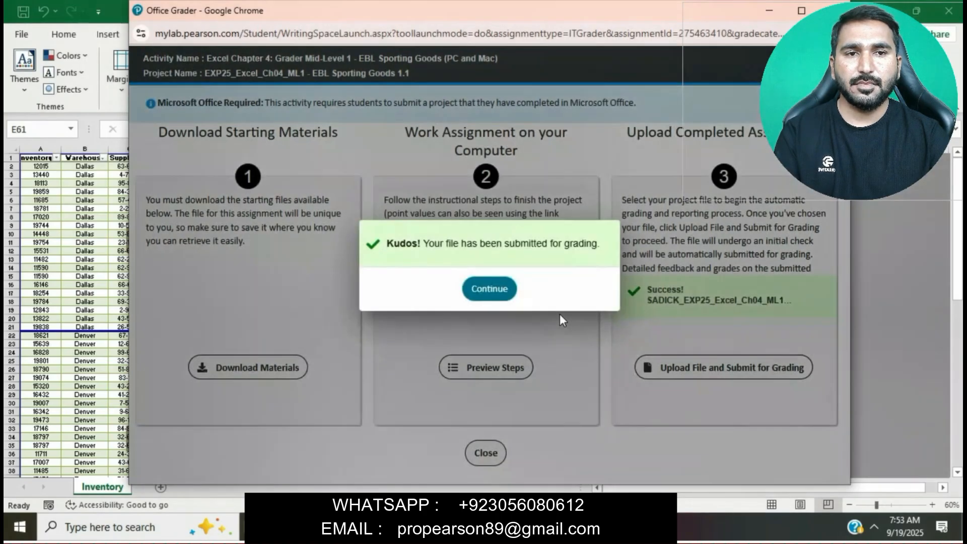
click(498, 291)
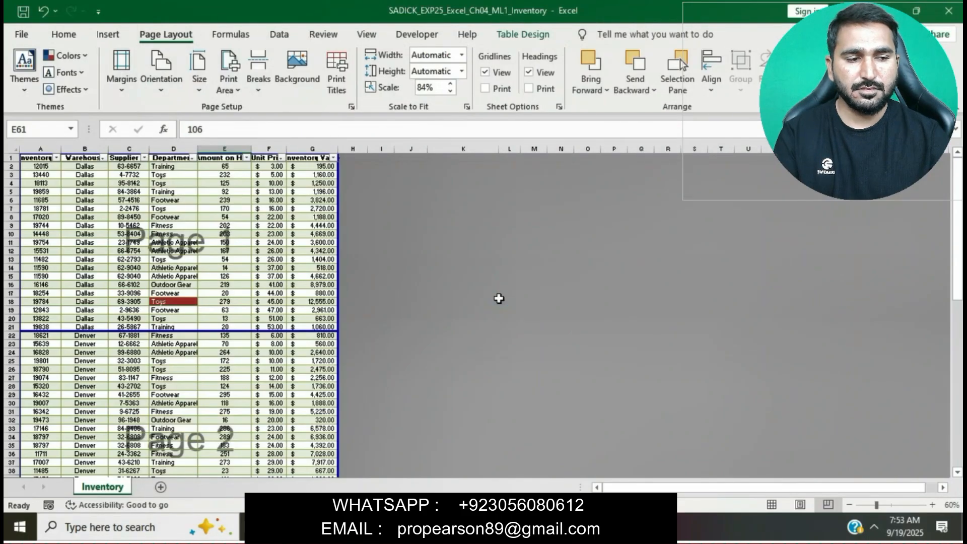
Step: Review the quiz summary for the submitted grader assignment
click(483, 527)
scroll(458, 348, up, 1)
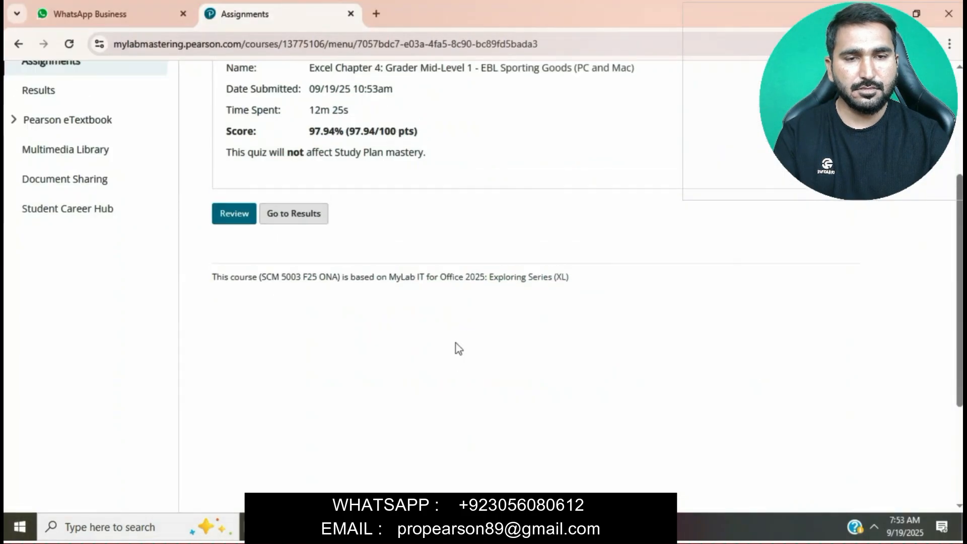
scroll(456, 344, up, 4)
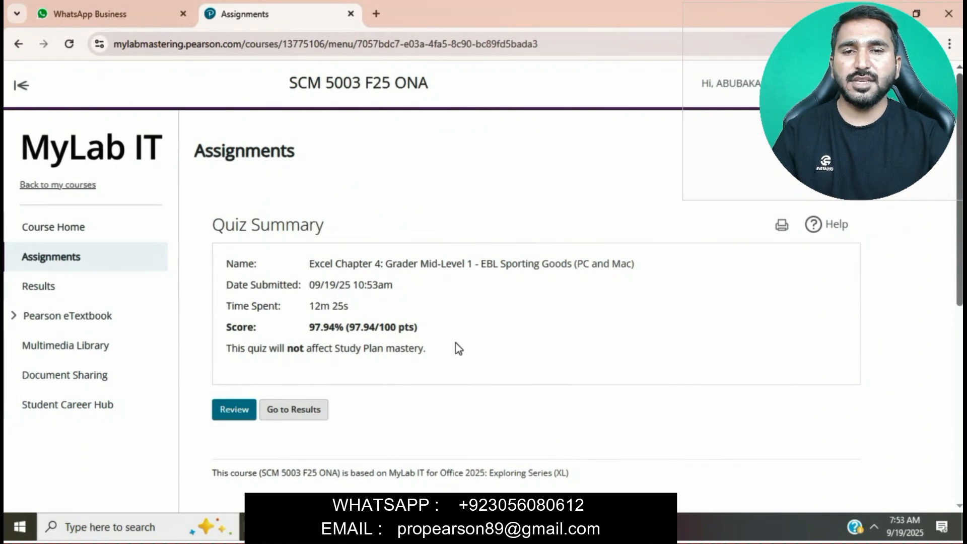